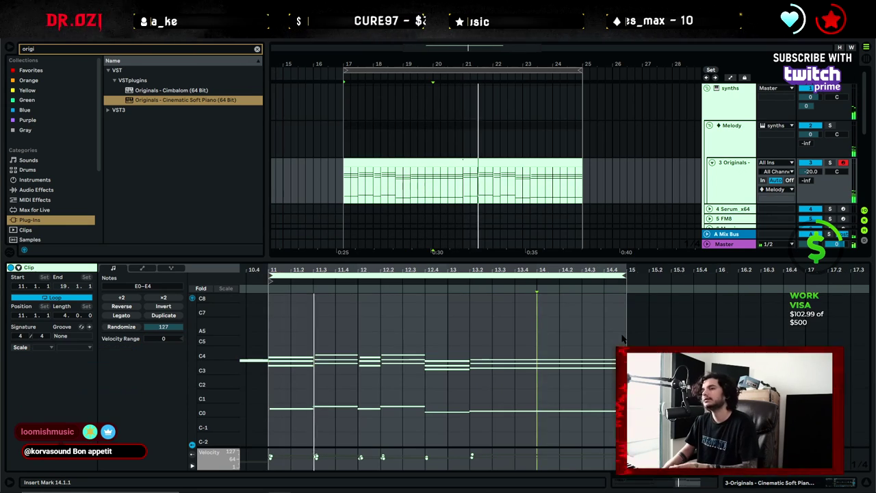
Lower the Dynamics slider of the Cinematic Soft Piano instrument to slightly below halfway.
{"action": "left_click", "coordinate": [748, 195]}
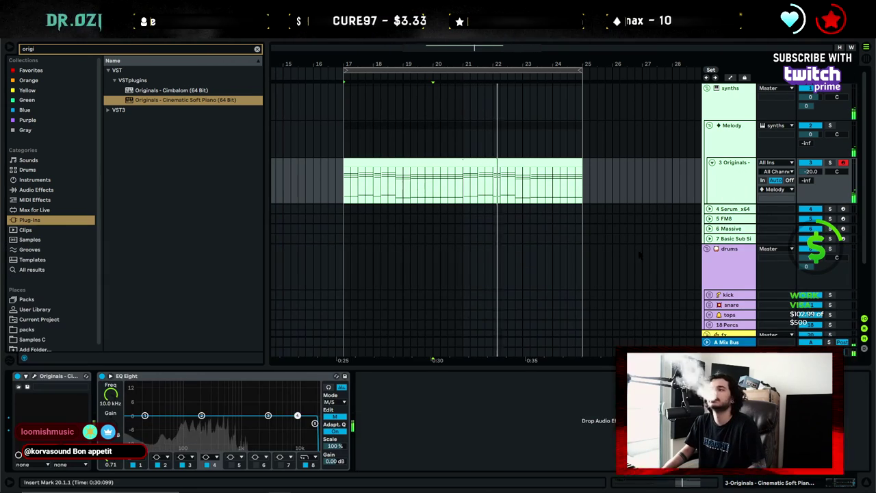
{"action": "left_click", "coordinate": [34, 376]}
{"action": "left_click_drag", "start_coordinate": [526, 61], "coordinate": [288, 33]}
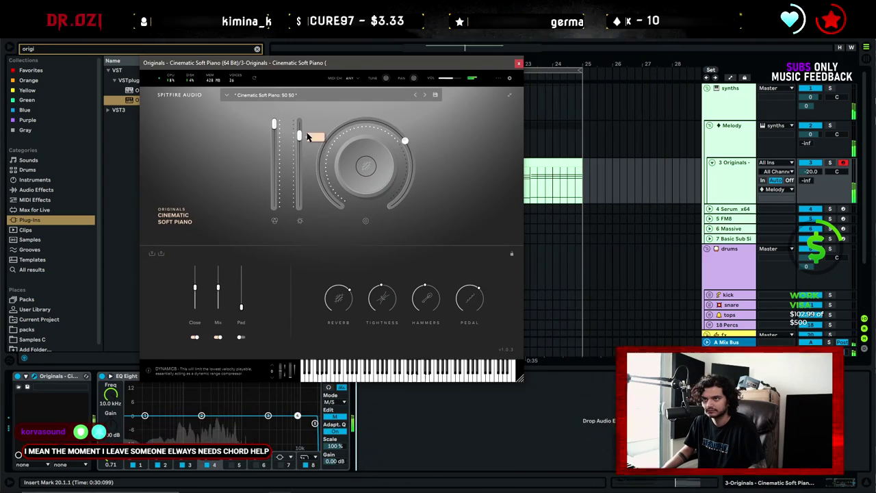
{"action": "left_click_drag", "start_coordinate": [306, 133], "coordinate": [305, 181]}
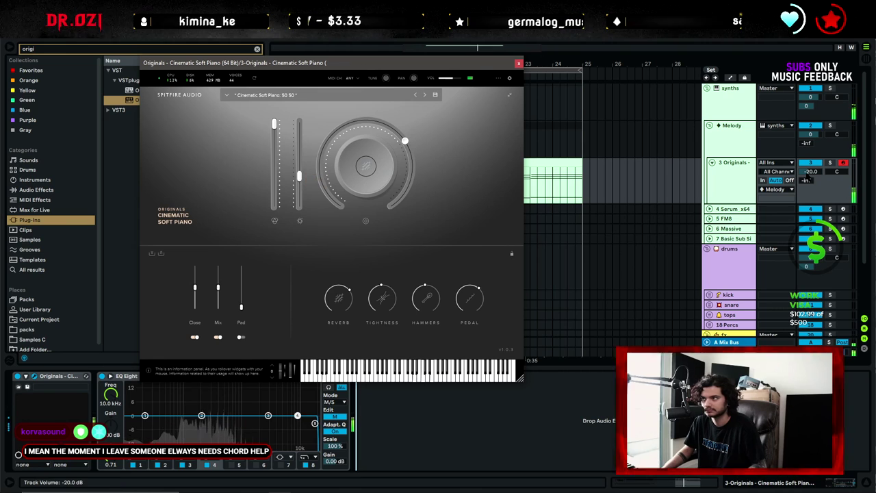
Set the Originals piano track's volume to -24.0 dB, close the instrument window and stop playback.
{"action": "left_click", "coordinate": [810, 172]}
{"action": "left_click_drag", "start_coordinate": [814, 171], "coordinate": [814, 179]}
{"action": "left_click", "coordinate": [518, 63]}
{"action": "key", "text": "space"}
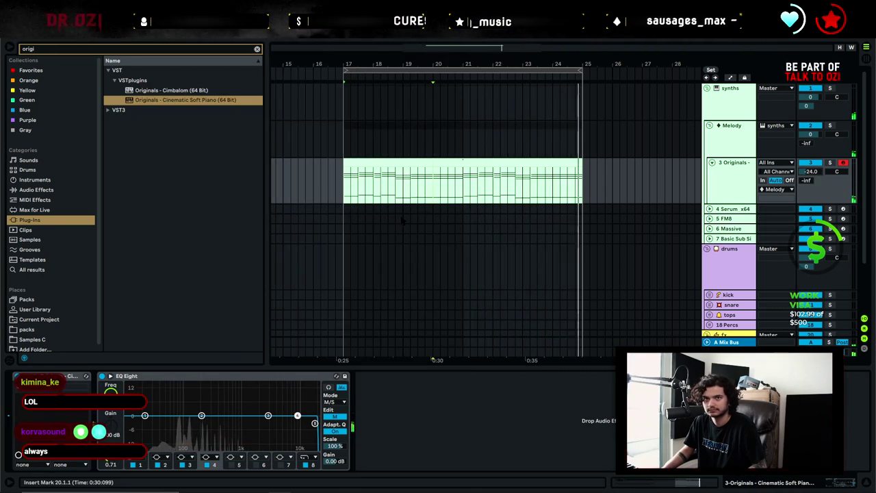
Open the piano clip's notes and shorten its loop to four bars from 1.1.1.
{"action": "double_click", "coordinate": [358, 184]}
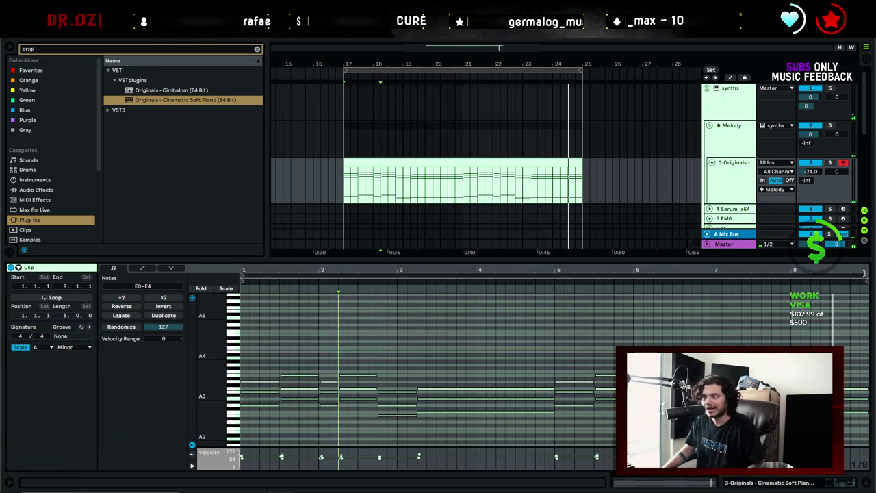
{"action": "left_click_drag", "start_coordinate": [867, 276], "coordinate": [558, 306]}
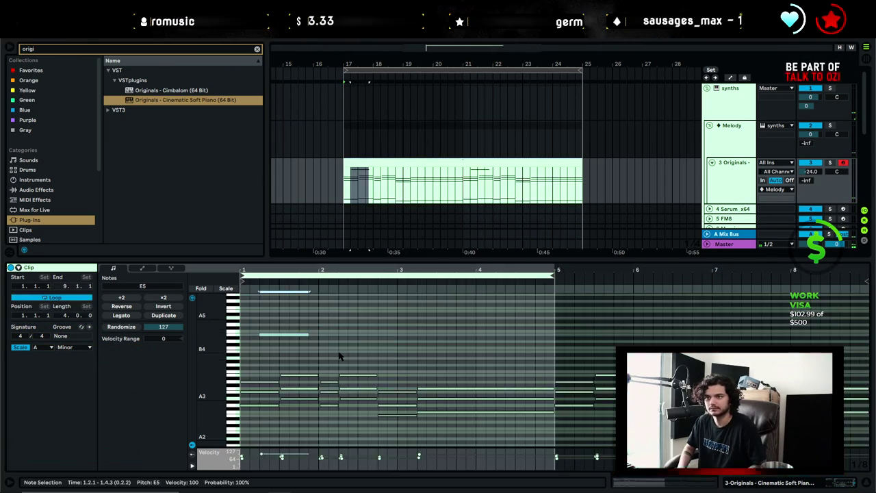
Try adding a held E5 note above the piano chords and duplicating it along the clip.
{"action": "key", "text": "space"}
{"action": "left_click", "coordinate": [340, 309]}
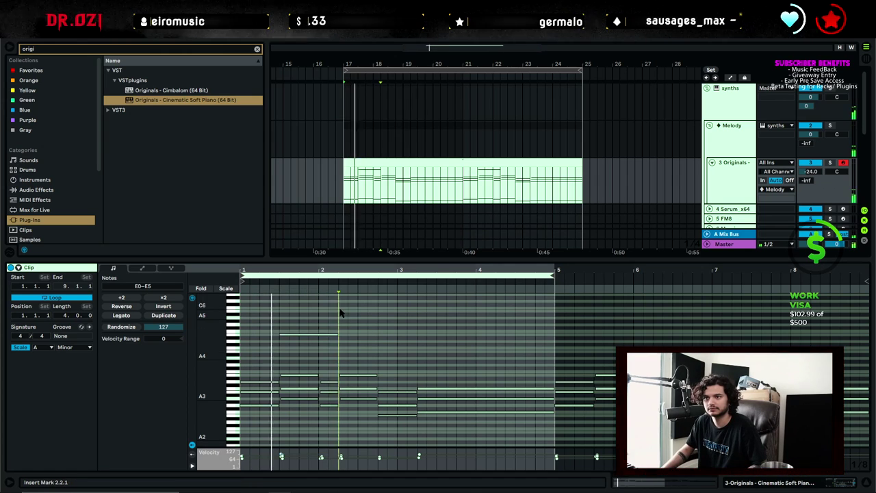
{"action": "left_click_drag", "start_coordinate": [356, 323], "coordinate": [280, 344]}
{"action": "key", "text": "ctrl+d"}
{"action": "key", "text": "ctrl+d"}
{"action": "key", "text": "ctrl+d"}
{"action": "left_click", "coordinate": [500, 378]}
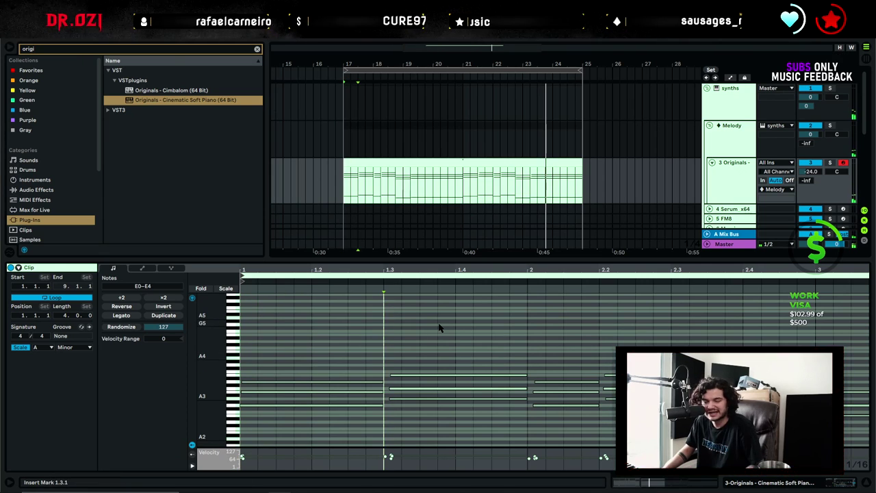
Add an arpeggiated melody between E4 and E5 above the piano chords, repeated throughout the four-bar loop.
{"action": "left_click_drag", "start_coordinate": [436, 347], "coordinate": [444, 421]}
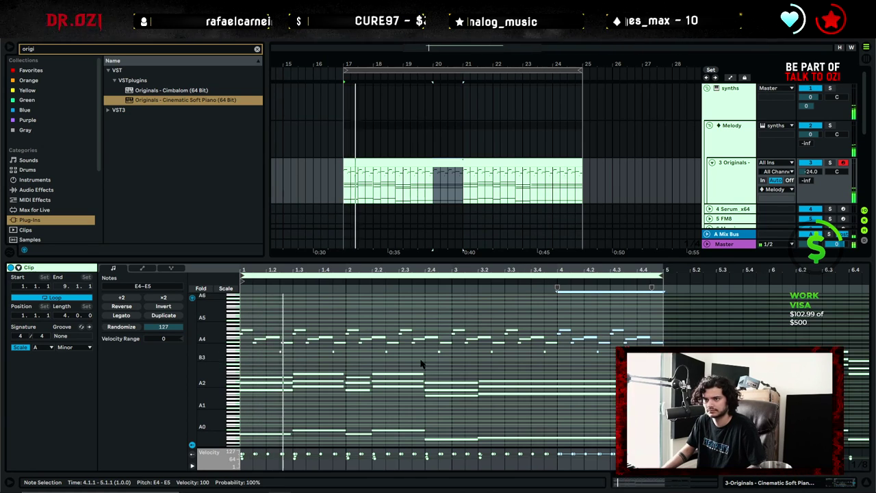
{"action": "left_click", "coordinate": [481, 308]}
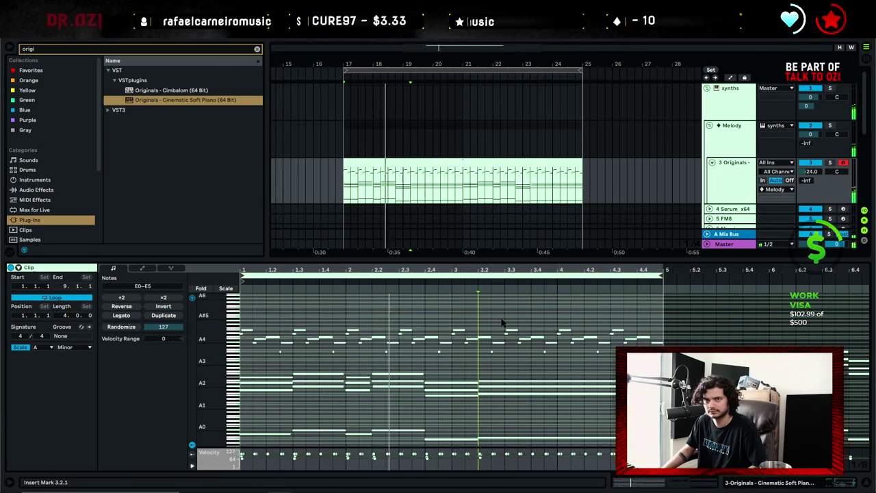
Try the arpeggiated melody one octave lower, then restore its original pitch.
{"action": "left_click_drag", "start_coordinate": [211, 315], "coordinate": [206, 314]}
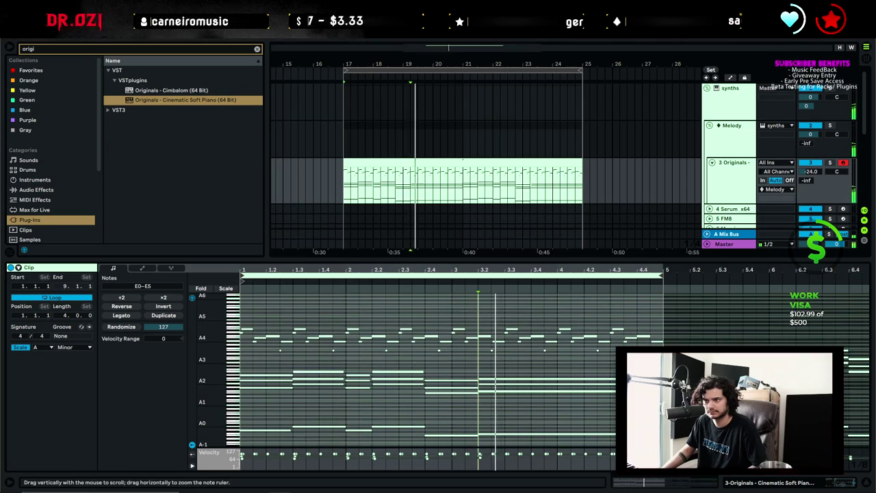
{"action": "left_click_drag", "start_coordinate": [211, 346], "coordinate": [207, 347]}
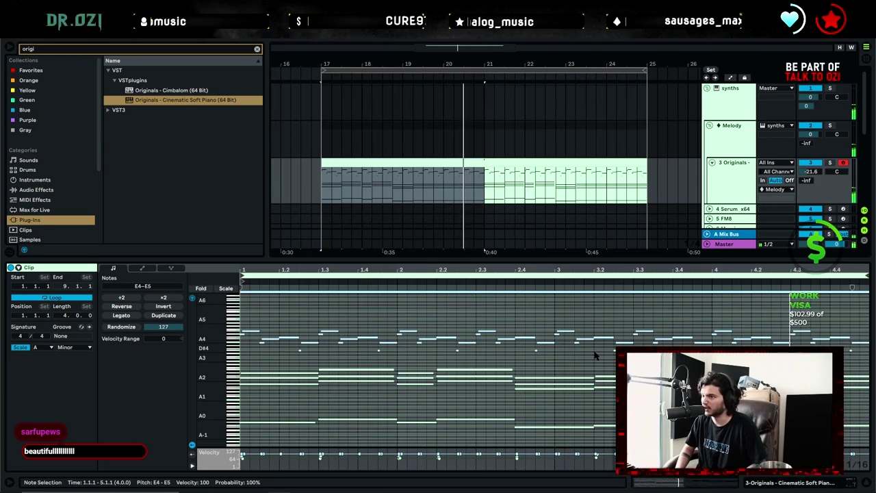
{"action": "key", "text": "shift+Down"}
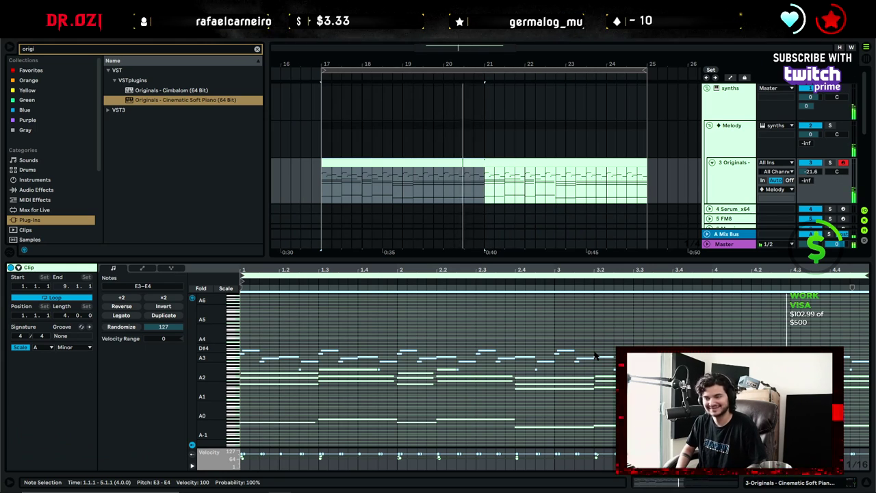
{"action": "key", "text": "shift+Up"}
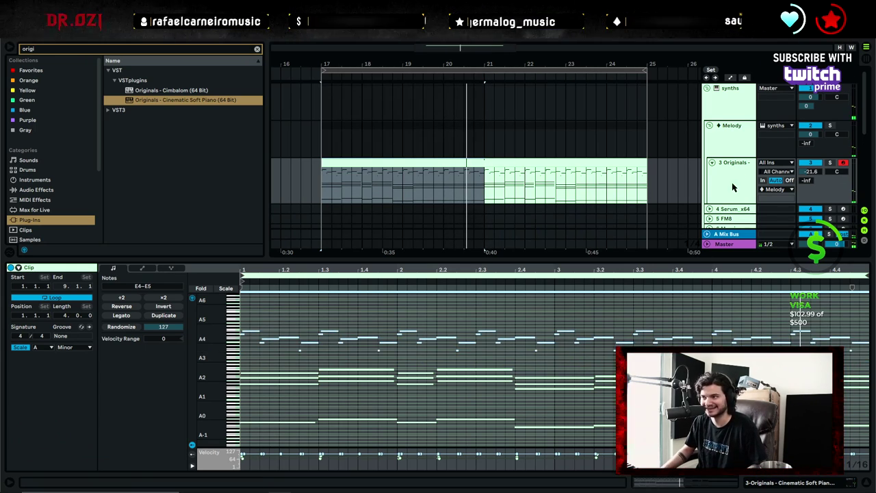
Copy the piano clip onto the Basic Sub Sine track and delete its chord and melody notes, keeping only the bass line.
{"action": "double_click", "coordinate": [732, 187]}
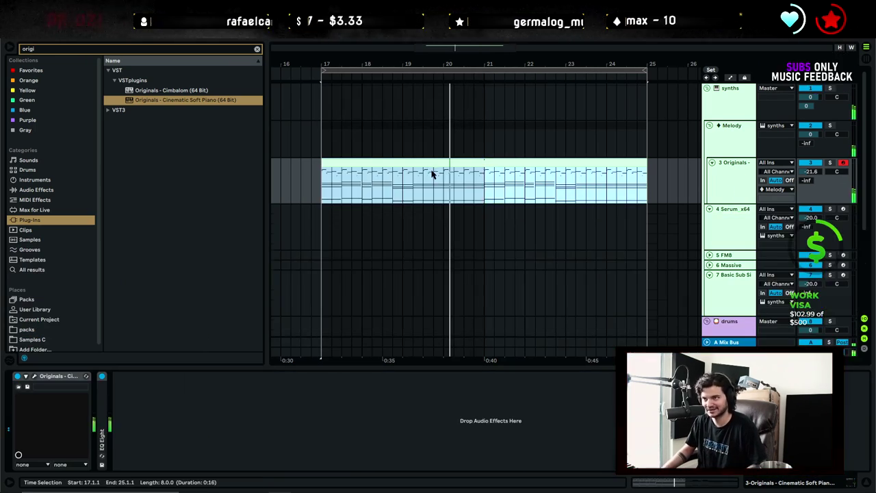
{"action": "left_click_drag", "start_coordinate": [441, 163], "coordinate": [439, 284]}
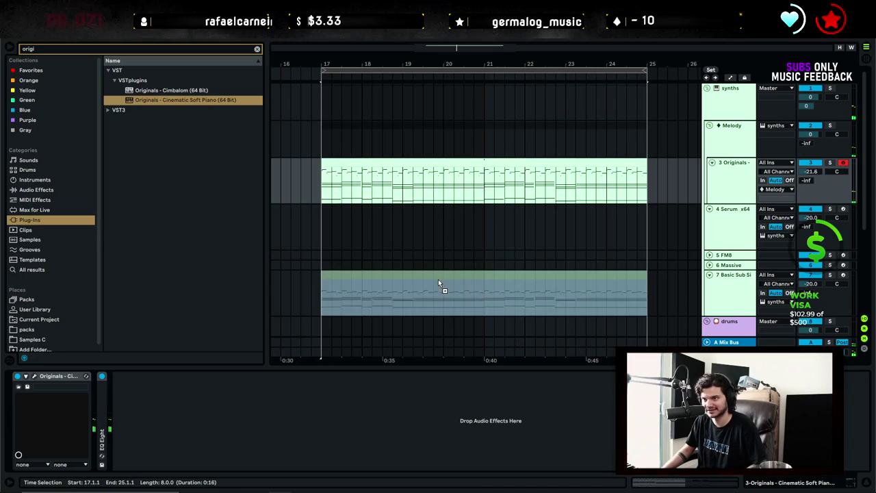
{"action": "double_click", "coordinate": [438, 279]}
{"action": "left_click", "coordinate": [270, 324]}
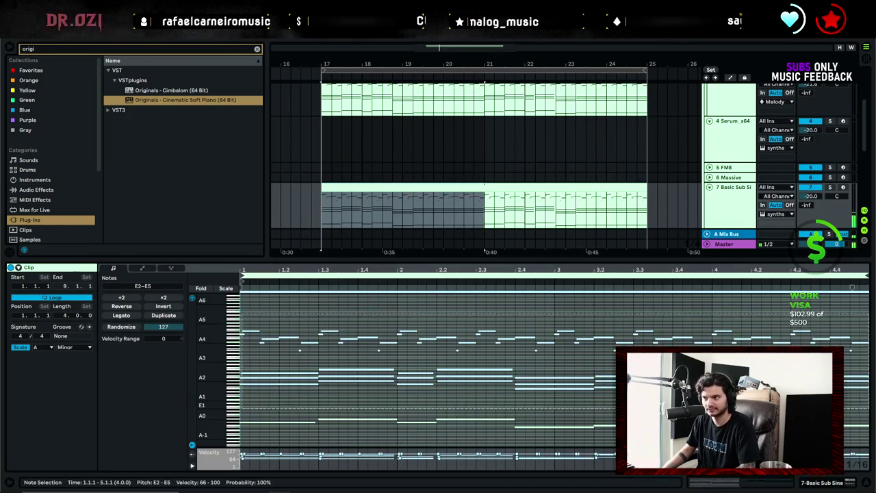
{"action": "key", "text": "space"}
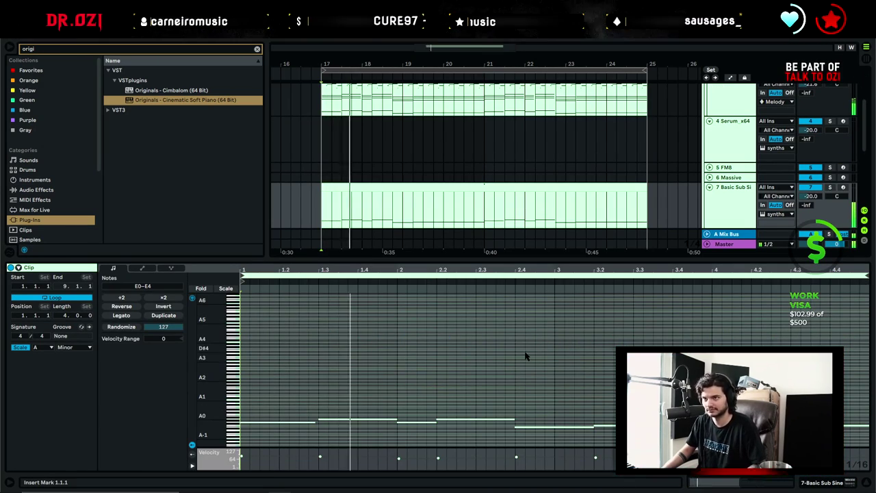
Search the packs for "house" and place the 006_c Drum Beat G-House loop on an audio track from bar 17.
{"action": "key", "text": "ctrl+a"}
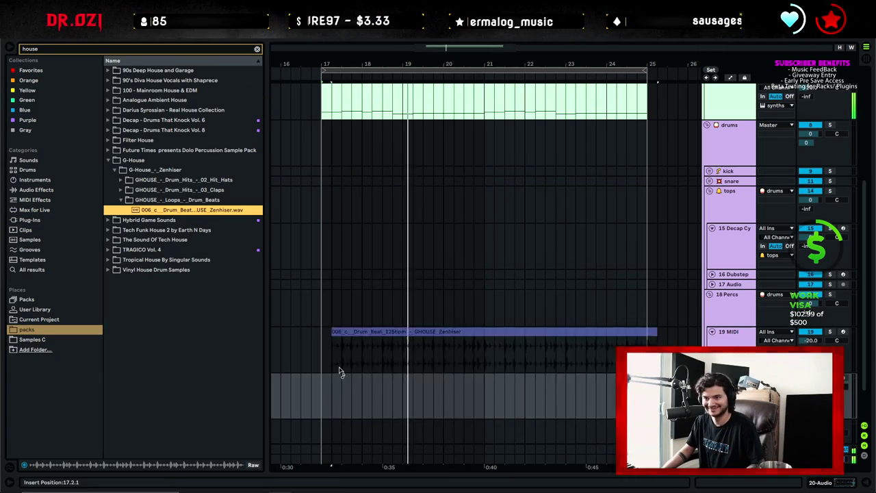
{"action": "left_click_drag", "start_coordinate": [342, 334], "coordinate": [342, 386]}
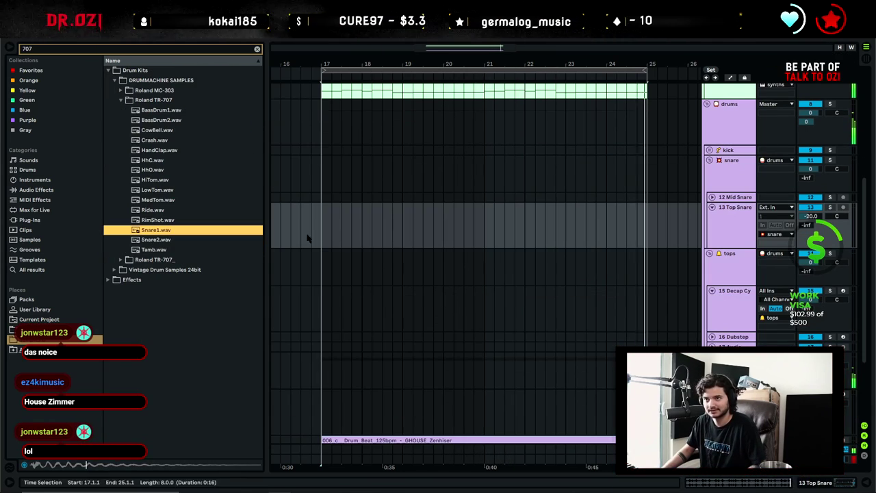
Place Snare2.wav from the TR-707 kit on the Top Snare track in bar 17 and duplicate it every beat through bar 22.
{"action": "left_click_drag", "start_coordinate": [164, 240], "coordinate": [252, 259]}
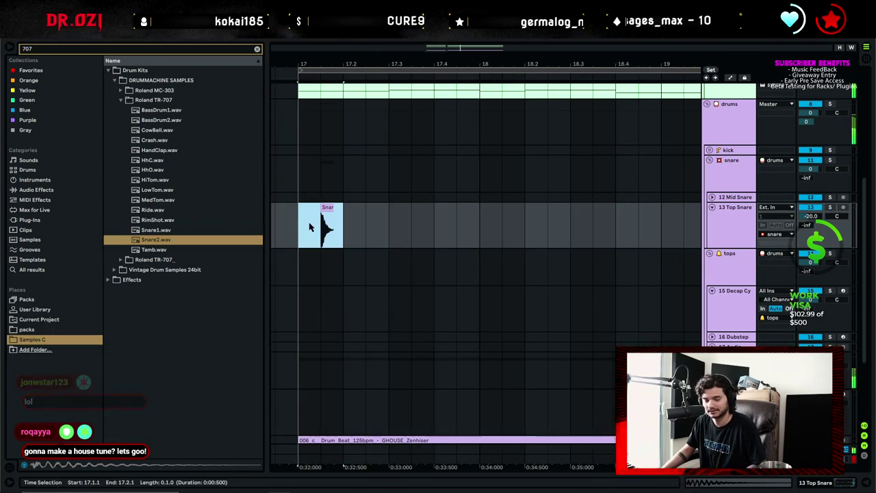
{"action": "key", "text": "ctrl+d"}
{"action": "key", "text": "ctrl+d"}
{"action": "key", "text": "ctrl+d"}
{"action": "key", "text": "ctrl+d"}
{"action": "key", "text": "ctrl+d"}
{"action": "key", "text": "ctrl+d"}
{"action": "key", "text": "ctrl+d"}
{"action": "key", "text": "ctrl+d"}
{"action": "key", "text": "ctrl+d"}
{"action": "key", "text": "ctrl+d"}
{"action": "key", "text": "ctrl+d"}
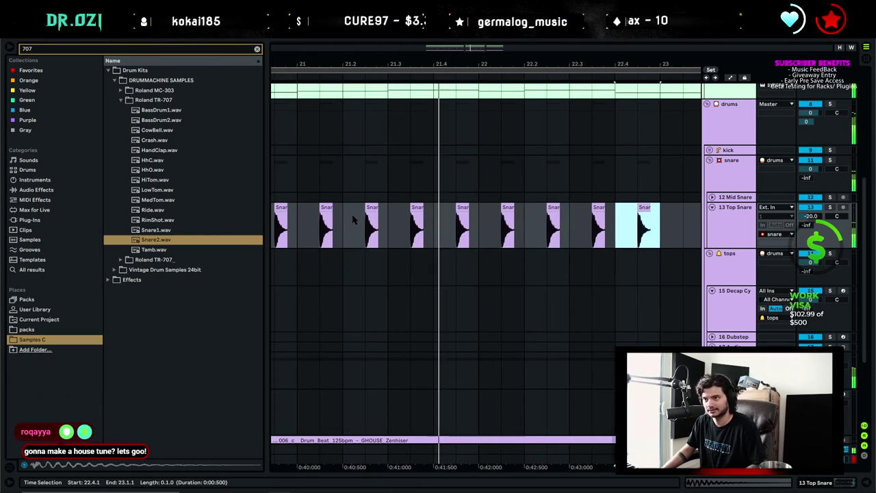
Undo the every-beat snare duplicates and repeat the snare on beats two and four from bar 17 through bar 24.
{"action": "key", "text": "minus"}
{"action": "key", "text": "minus"}
{"action": "key", "text": "minus"}
{"action": "key", "text": "ctrl+z"}
{"action": "key", "text": "ctrl+z"}
{"action": "key", "text": "ctrl+z"}
{"action": "key", "text": "ctrl+z"}
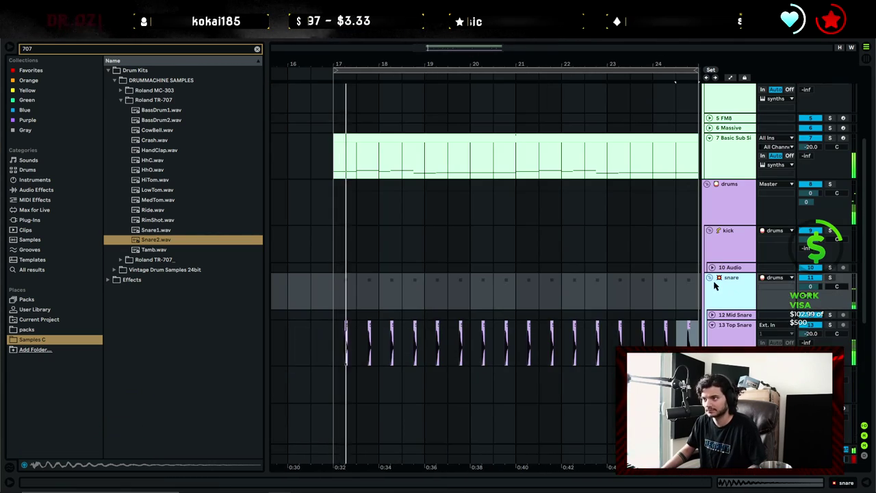
Add the DECAP analog kick one-shot to the kick group's audio track at bar 17 and repeat its pattern through bar 24.
{"action": "left_click", "coordinate": [711, 268]}
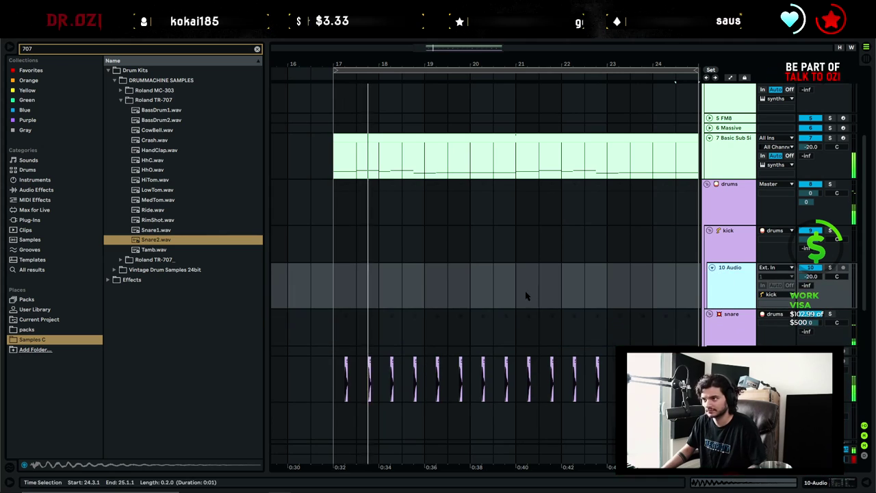
{"action": "left_click", "coordinate": [304, 286]}
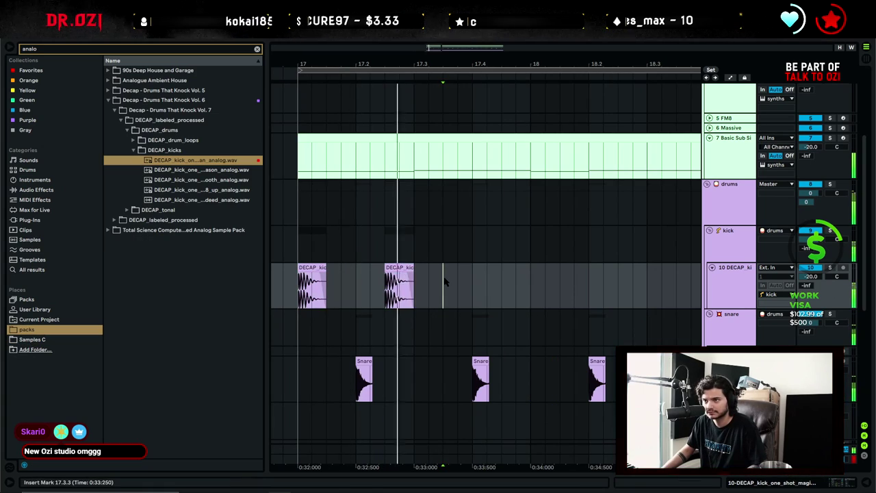
{"action": "key", "text": "ctrl+v"}
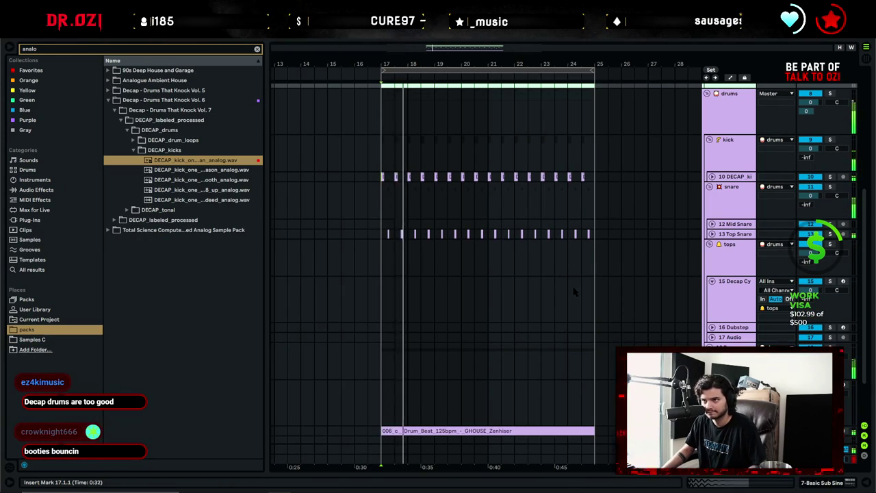
Rework the piano chords and bass notes into short, quantized rhythmic stabs across the four-bar loop.
{"action": "scroll", "coordinate": [575, 301], "scroll_direction": "up", "scroll_amount": 6}
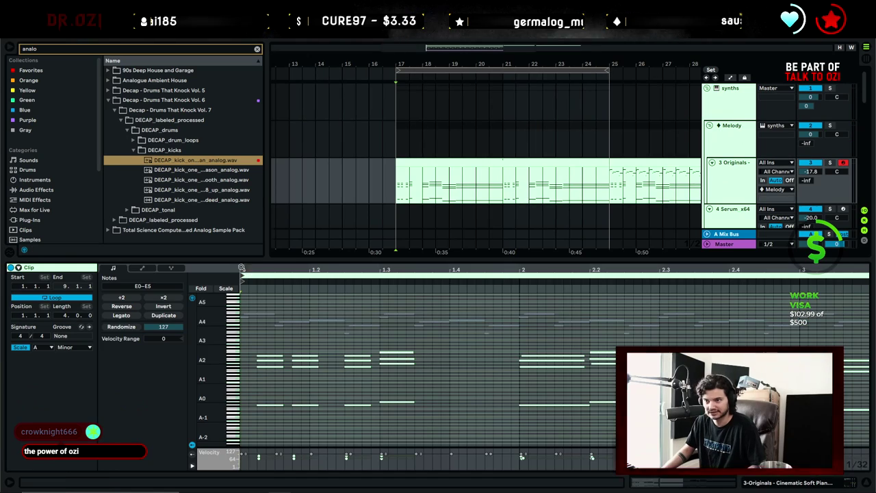
{"action": "left_click_drag", "start_coordinate": [528, 337], "coordinate": [544, 390]}
{"action": "key", "text": "ctrl+u"}
{"action": "left_click_drag", "start_coordinate": [598, 338], "coordinate": [622, 416]}
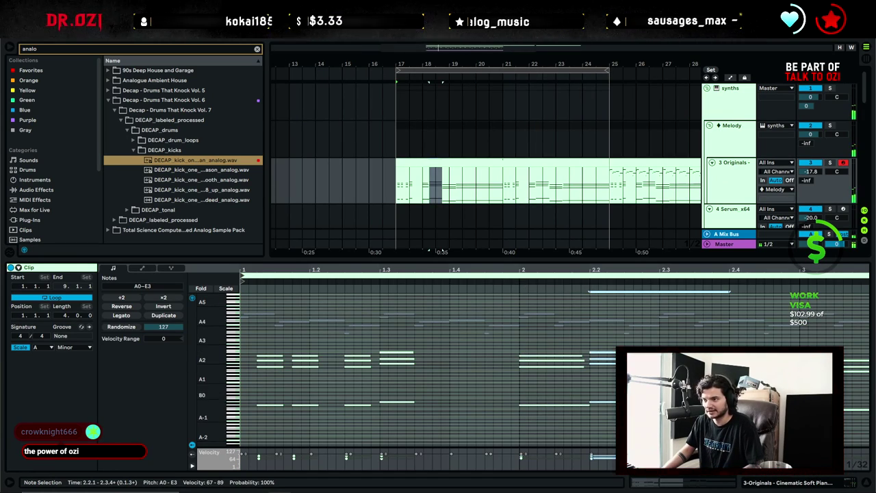
{"action": "scroll", "coordinate": [479, 370], "scroll_direction": "right", "scroll_amount": 3}
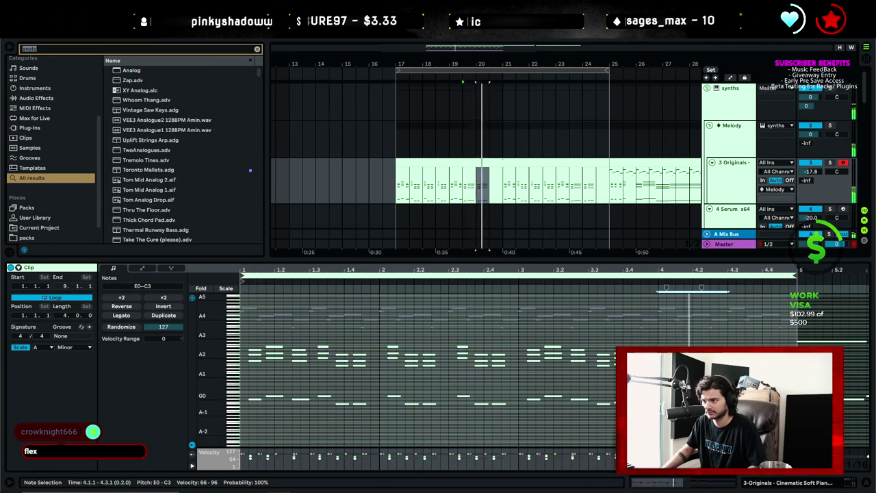
{"action": "key", "text": "Right"}
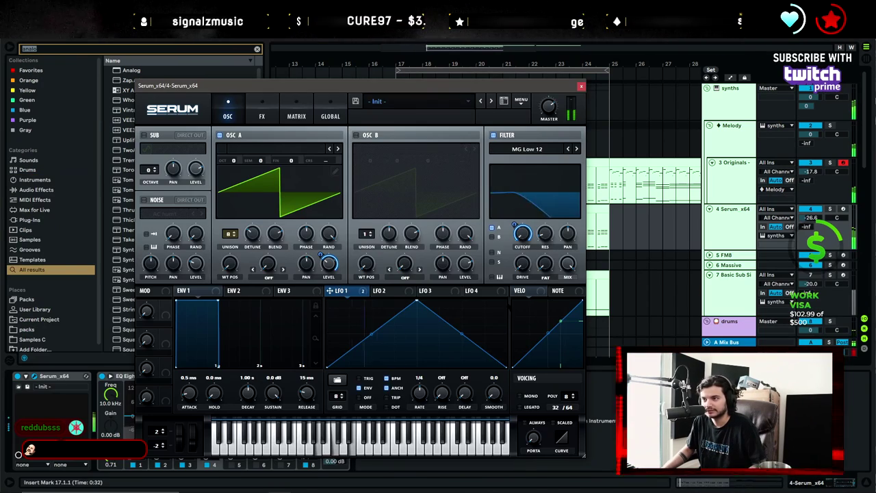
Reshape Serum's LFO 1 by moving its peak near the start and curving the decay slightly downward.
{"action": "left_click_drag", "start_coordinate": [336, 300], "coordinate": [339, 299]}
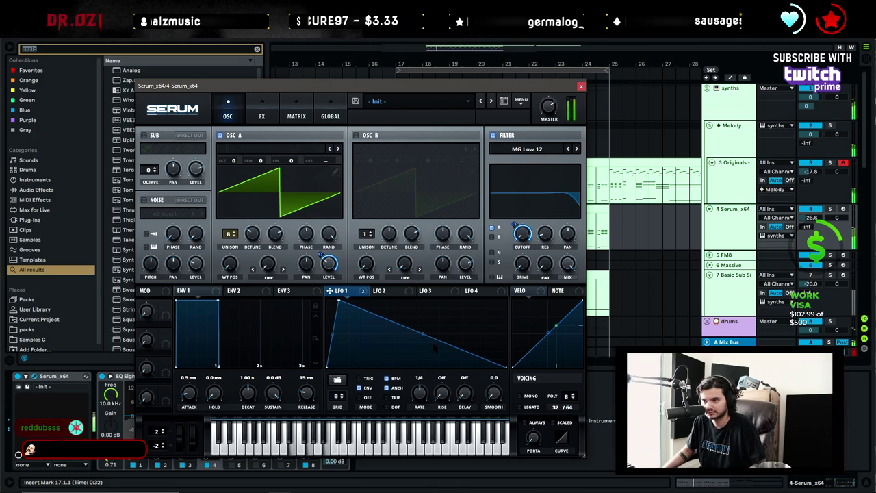
{"action": "mouse_move", "coordinate": [422, 333]}
{"action": "left_mouse_down"}
{"action": "mouse_move", "coordinate": [420, 355]}
{"action": "mouse_move", "coordinate": [419, 342]}
{"action": "left_mouse_up"}
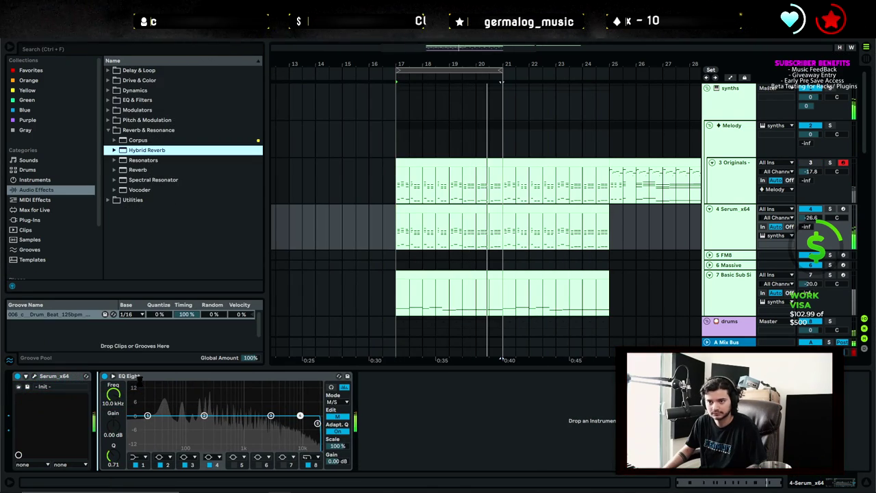
Insert Hybrid Reverb before EQ Eight on the Serum track, group it into an Audio Effect Rack and set Dry/Wet to 100%.
{"action": "left_click_drag", "start_coordinate": [180, 364], "coordinate": [157, 378]}
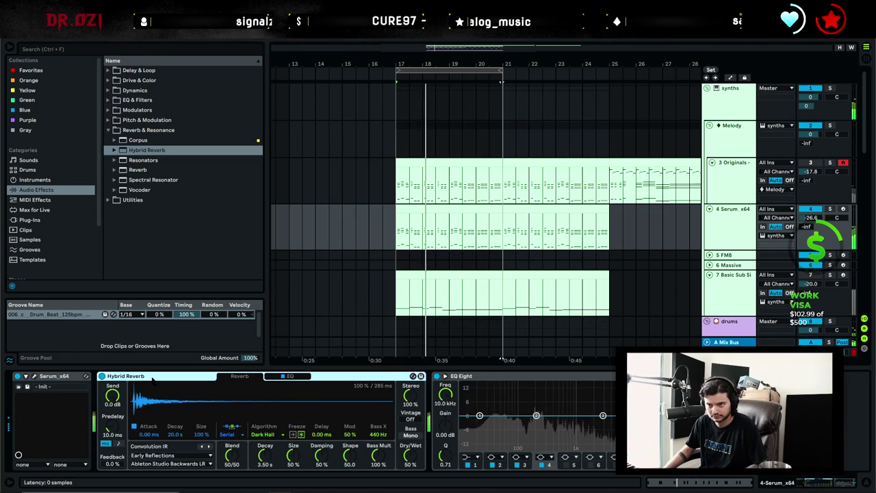
{"action": "left_click", "coordinate": [164, 376]}
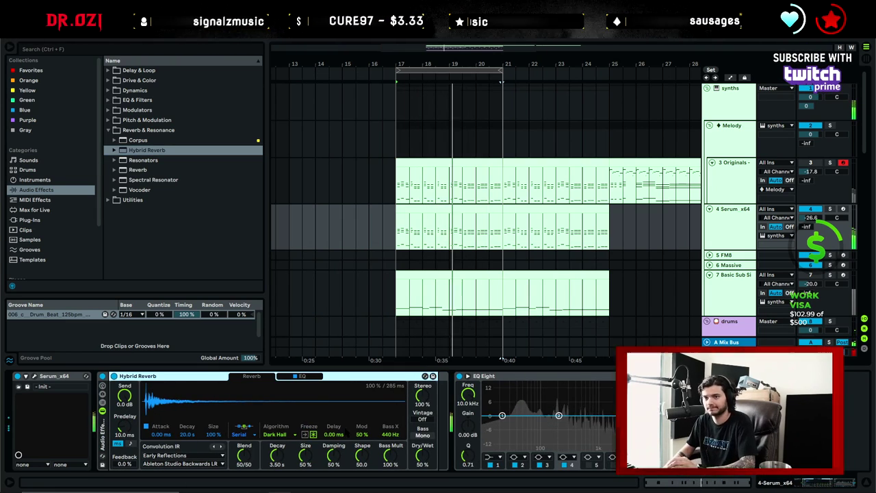
{"action": "left_click_drag", "start_coordinate": [422, 395], "coordinate": [422, 349]}
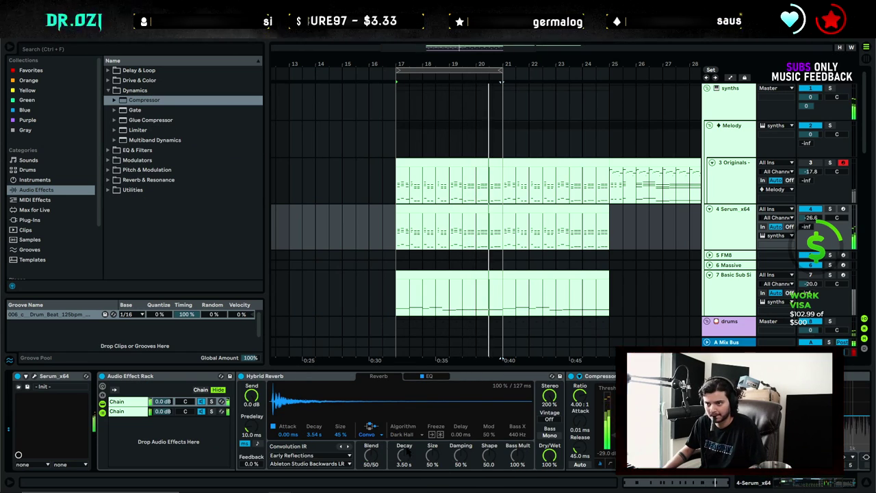
Set Hybrid Reverb's routing on the Serum track to Parallel.
{"action": "left_click", "coordinate": [368, 434]}
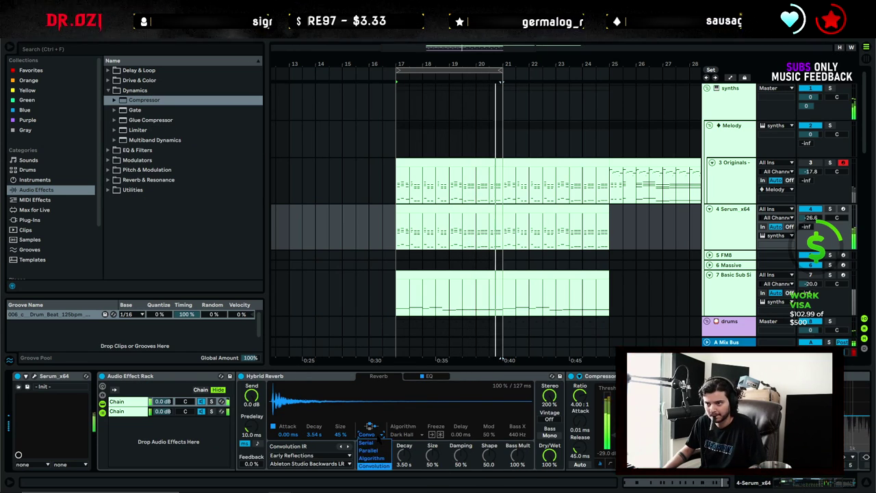
{"action": "left_click", "coordinate": [368, 449]}
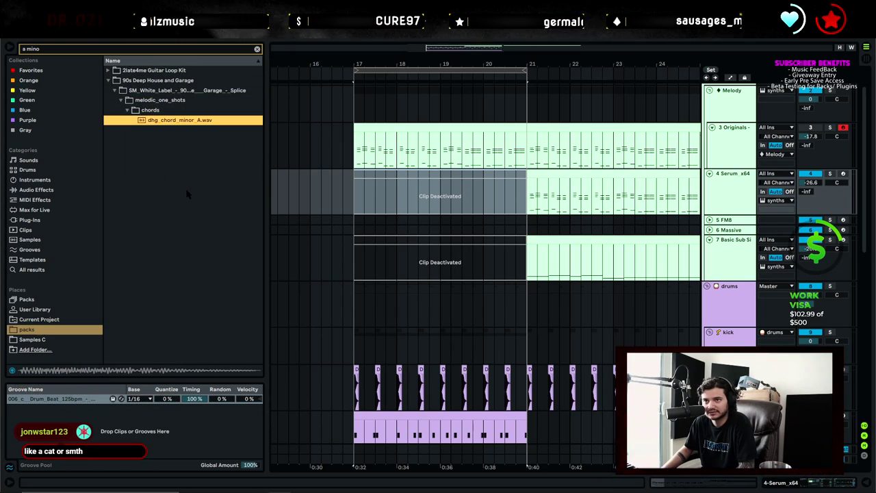
Add an audio track below Basic Sub Sine, place dhg_chord_minor_A.wav at bar 17 and edit the sub bass notes.
{"action": "left_click", "coordinate": [708, 272]}
{"action": "key", "text": "ctrl+t"}
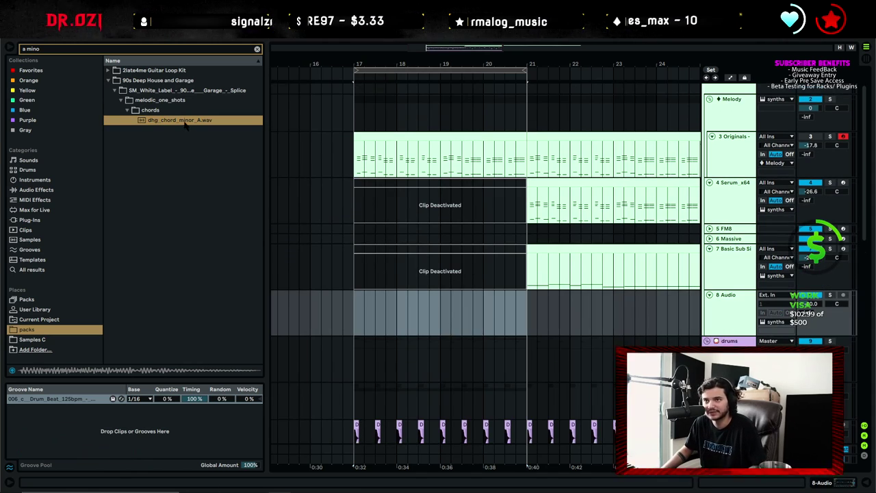
{"action": "left_click_drag", "start_coordinate": [184, 123], "coordinate": [364, 304]}
{"action": "scroll", "coordinate": [364, 89], "scroll_direction": "up", "scroll_amount": 6}
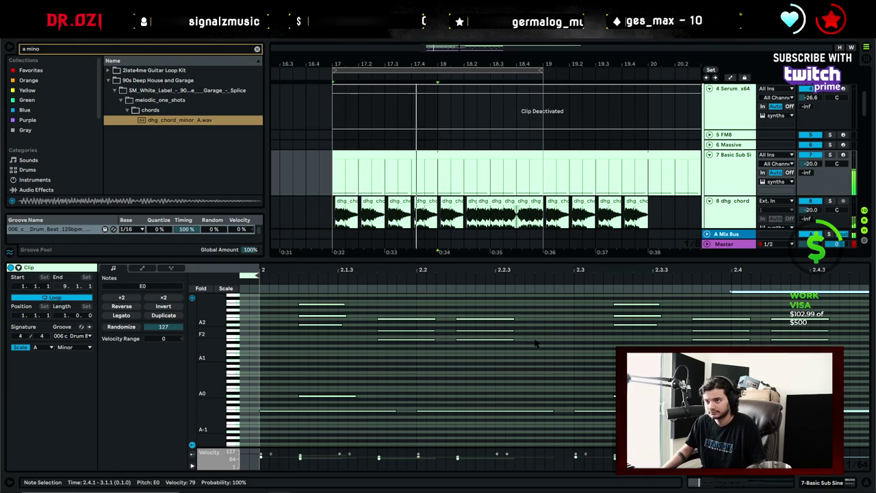
{"action": "left_click_drag", "start_coordinate": [483, 267], "coordinate": [513, 226]}
{"action": "left_click", "coordinate": [405, 406]}
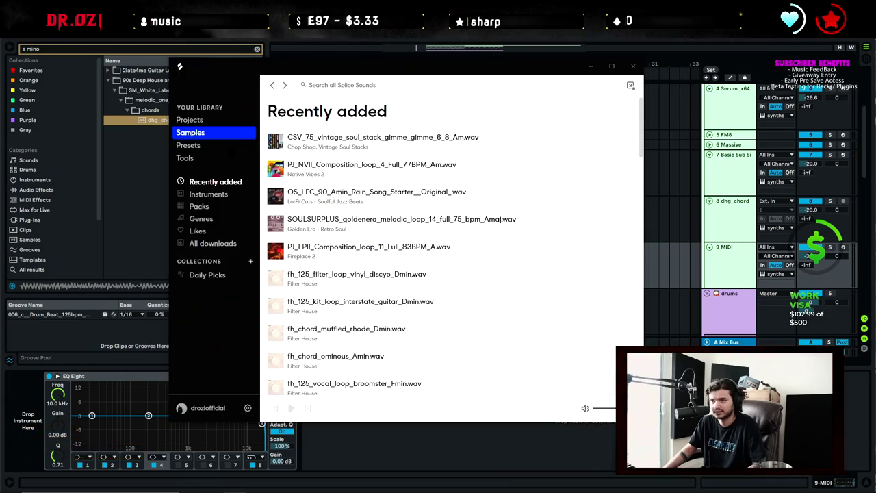
Audition the recently added samples in Splice and load CSV_75_vintage_soul_stack_gimme_gimme_6_8_Am.wav onto the new MIDI track.
{"action": "left_click", "coordinate": [275, 142]}
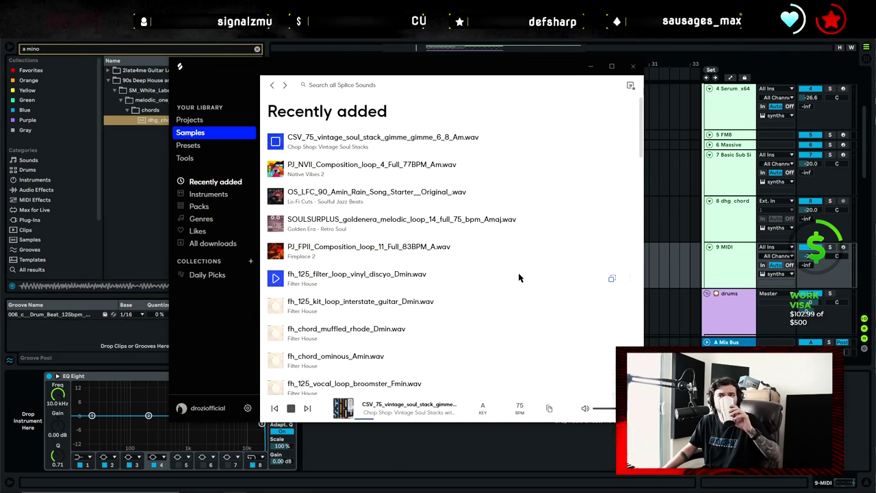
{"action": "left_click", "coordinate": [276, 197]}
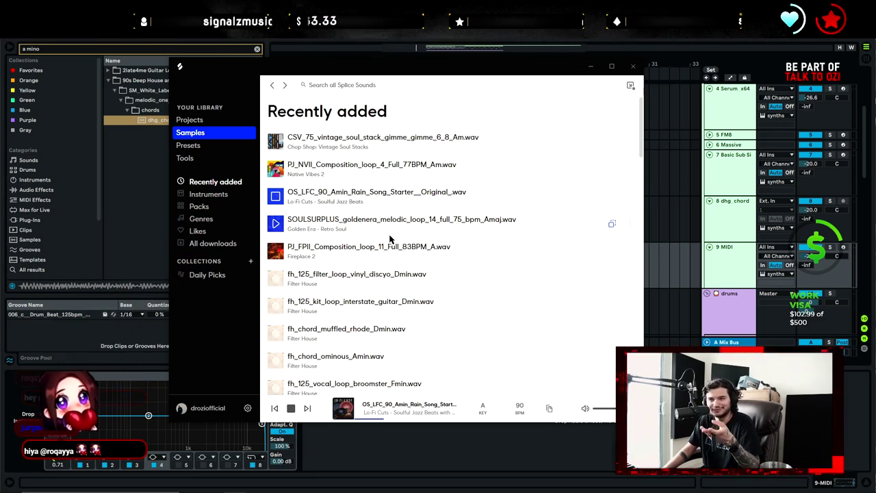
{"action": "left_click", "coordinate": [291, 232]}
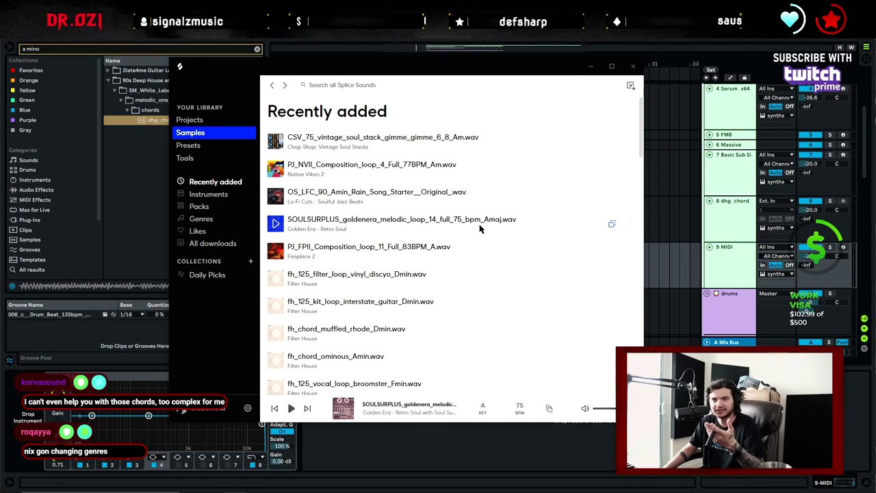
{"action": "left_click", "coordinate": [274, 252]}
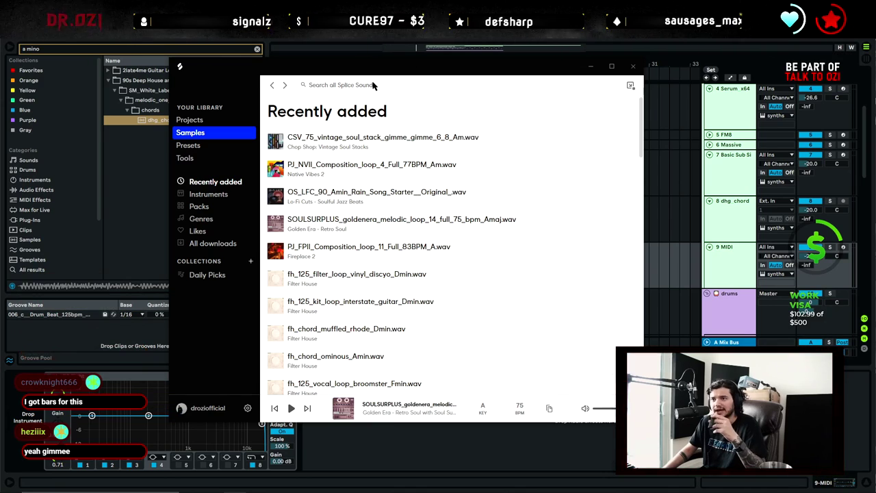
{"action": "left_click", "coordinate": [590, 67]}
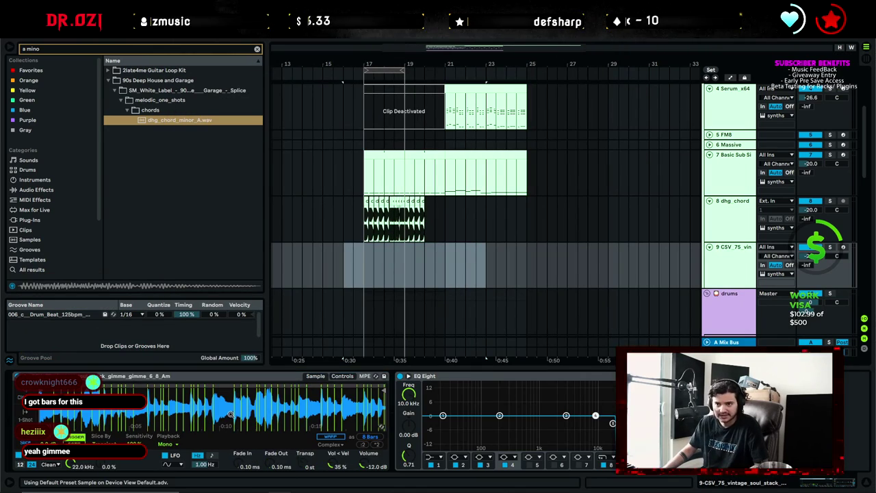
Create a two-bar MIDI clip at bar 17 on the CSV_75 sample track and fill it with repeated one-beat C#2 notes.
{"action": "scroll", "coordinate": [382, 76], "scroll_direction": "up", "scroll_amount": 5}
{"action": "left_click", "coordinate": [317, 267]}
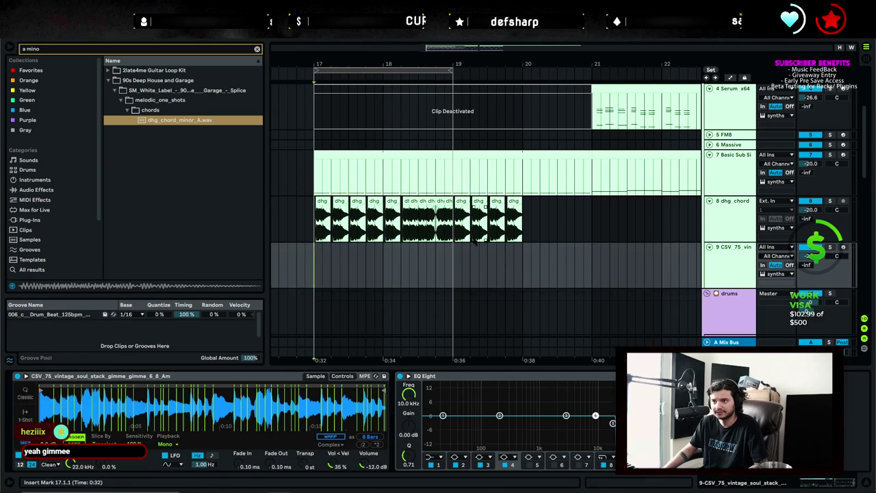
{"action": "key", "text": "ctrl+d"}
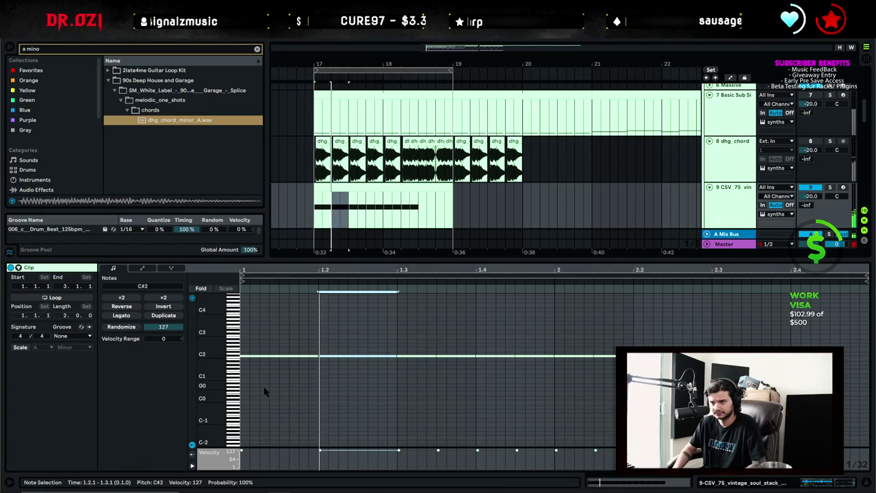
{"action": "key", "text": "ctrl+d"}
{"action": "key", "text": "ctrl+d"}
{"action": "key", "text": "ctrl+d"}
{"action": "key", "text": "ctrl+d"}
{"action": "key", "text": "ctrl+d"}
{"action": "key", "text": "ctrl+d"}
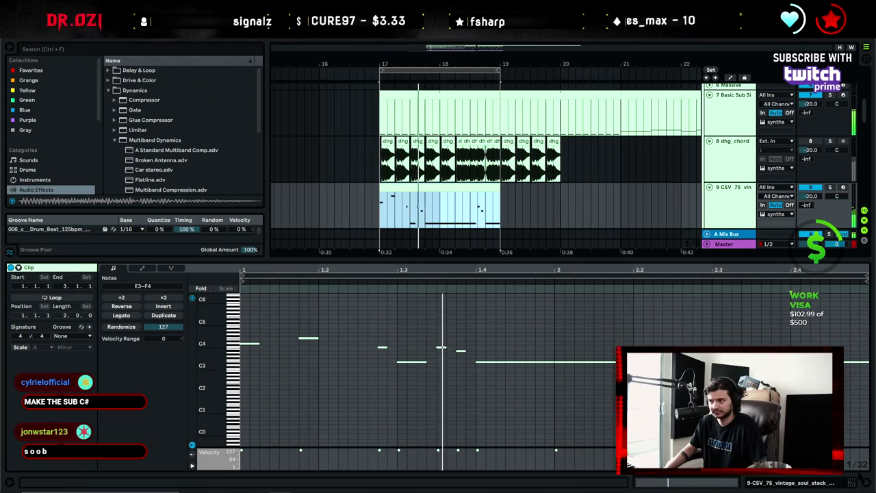
Add Erosion after Amp on the Basic Sub Sine track and open the filter type choices for EQ Eight's band 1.
{"action": "key", "text": "ctrl+alt+l"}
{"action": "scroll", "coordinate": [571, 319], "scroll_direction": "up", "scroll_amount": 4}
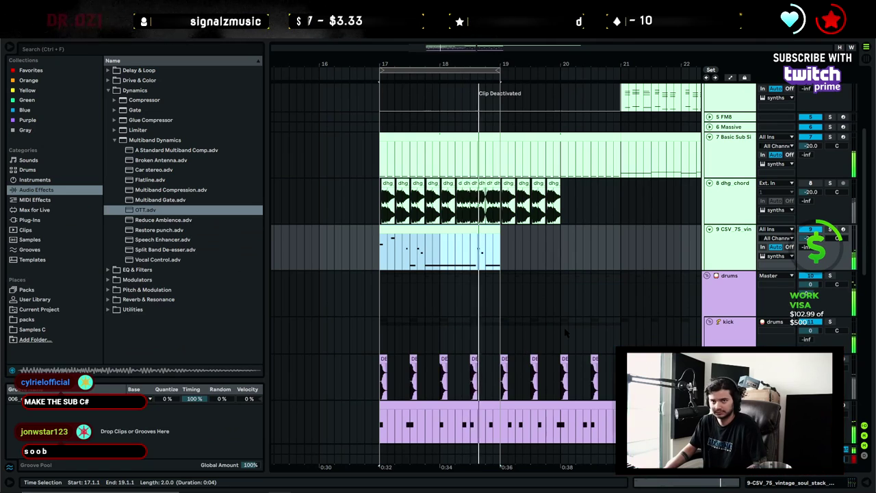
{"action": "scroll", "coordinate": [571, 320], "scroll_direction": "up", "scroll_amount": 1}
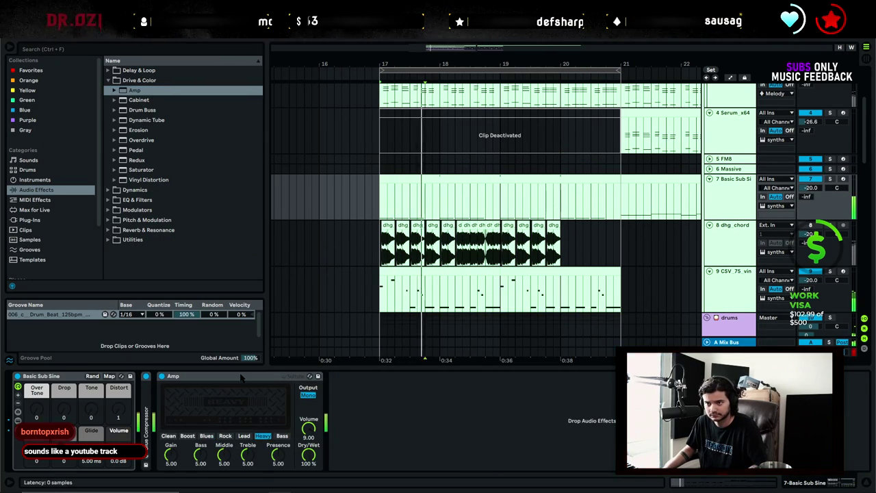
{"action": "left_click_drag", "start_coordinate": [139, 130], "coordinate": [216, 422]}
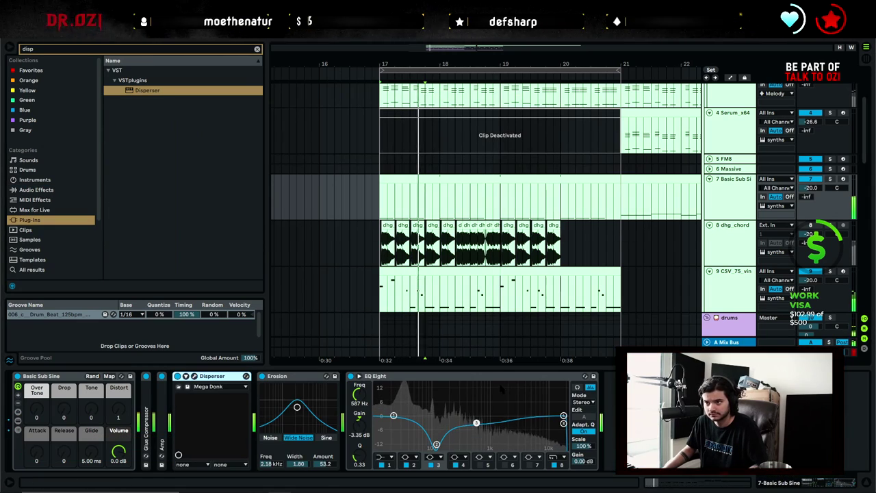
{"action": "left_click", "coordinate": [381, 457]}
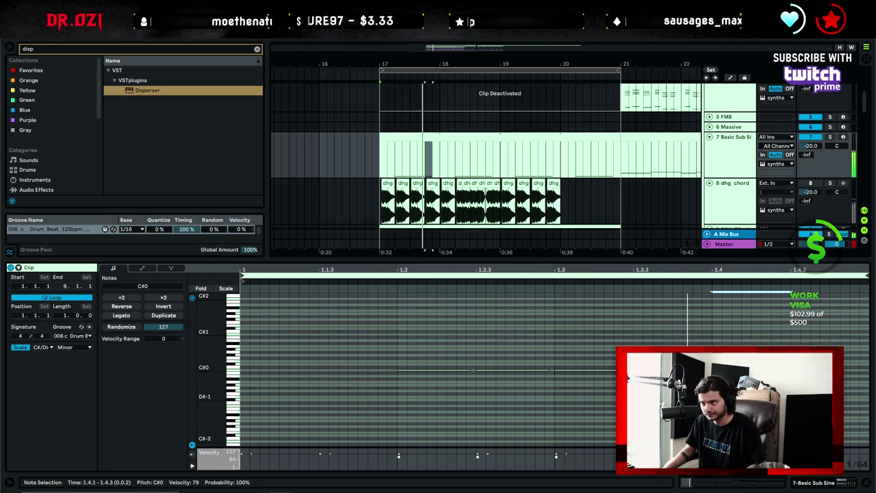
Insert a MIDI track below the CSV_75 sample track and load the SOULSURPLUS_goldenera melodic loop from Splice onto it.
{"action": "left_click", "coordinate": [866, 482]}
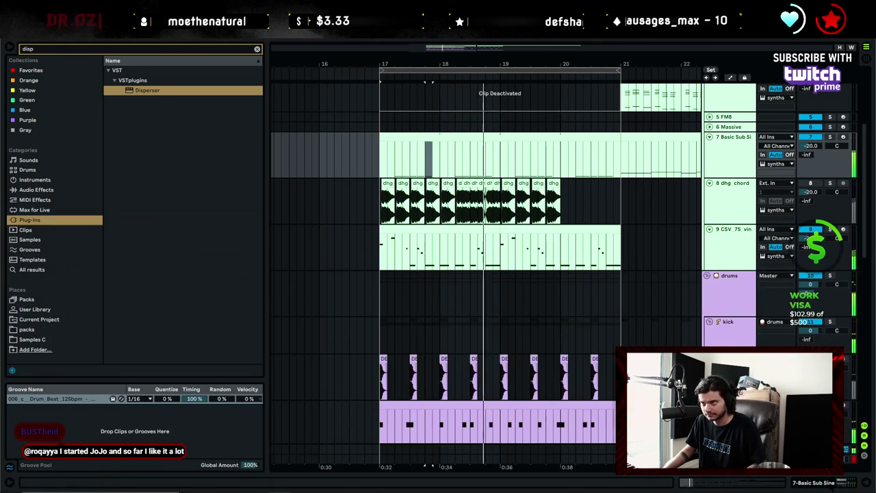
{"action": "left_click", "coordinate": [732, 248]}
{"action": "key", "text": "ctrl+shift+t"}
{"action": "left_click", "coordinate": [387, 311]}
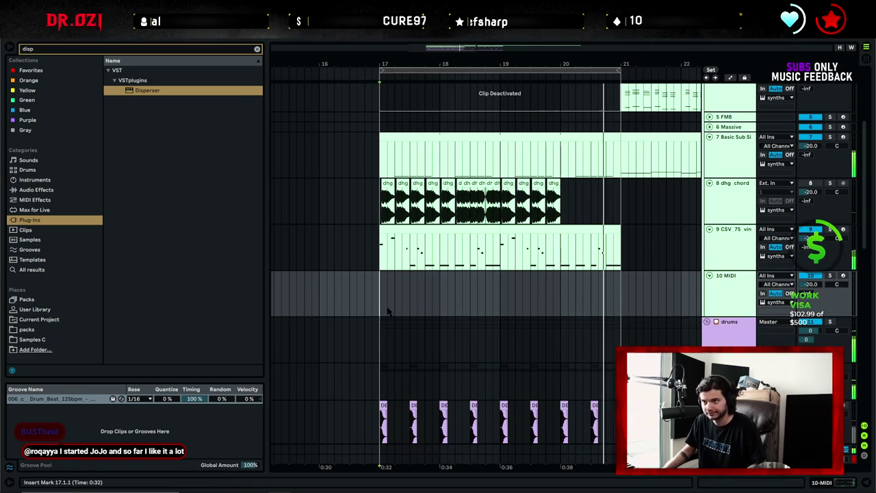
{"action": "left_click", "coordinate": [279, 484]}
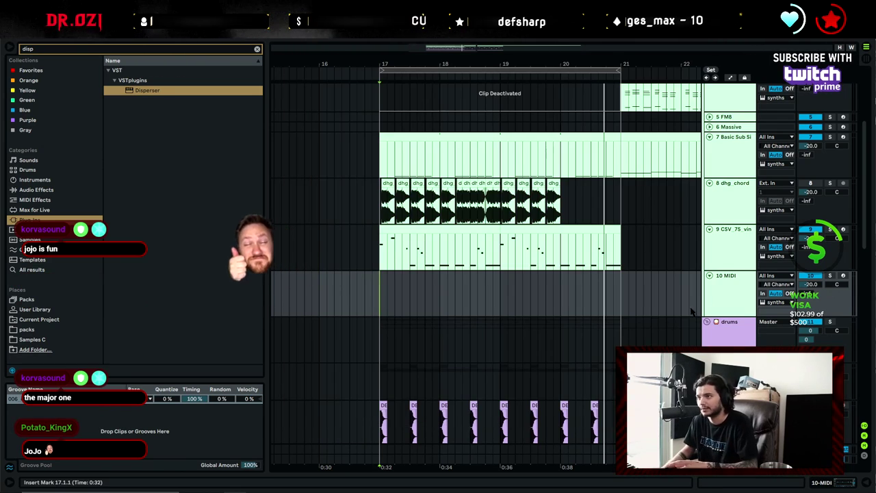
Create a four-bar clip at bar 17 on the SOULSURPLUS track with F#2 and D3 notes at the end of its second bar.
{"action": "double_click", "coordinate": [730, 323]}
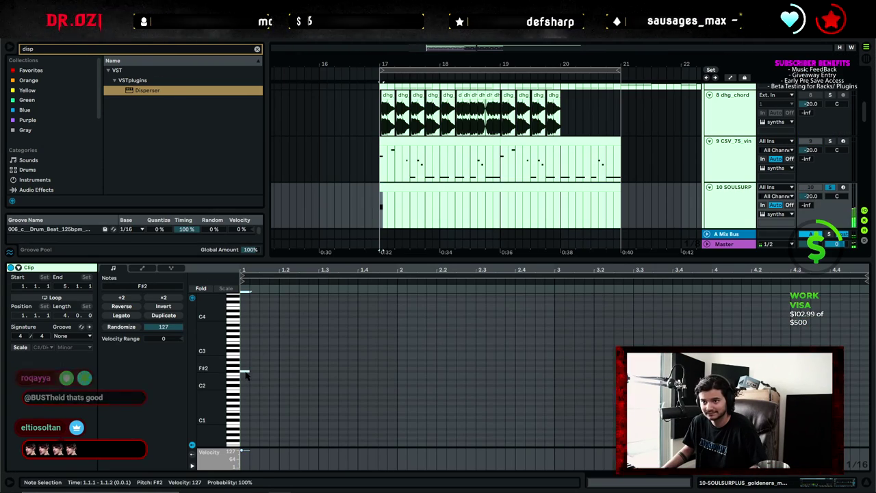
{"action": "left_click_drag", "start_coordinate": [246, 373], "coordinate": [274, 374]}
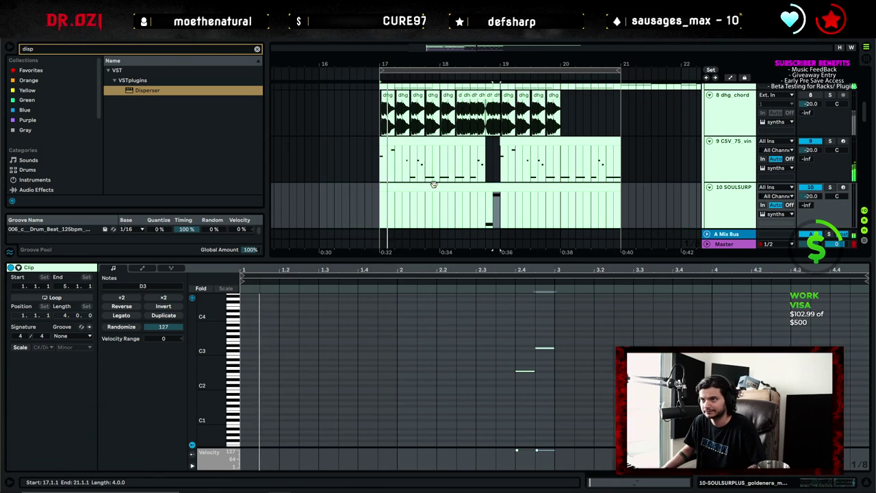
{"action": "left_click", "coordinate": [434, 197]}
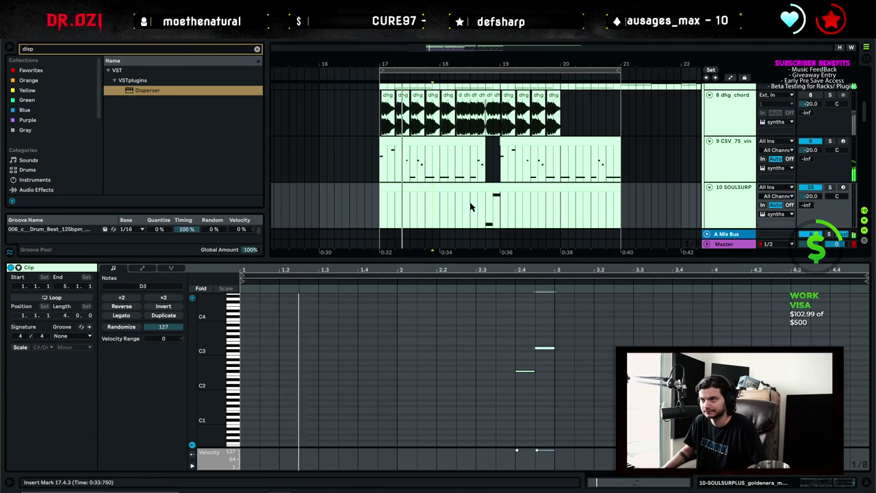
{"action": "left_click_drag", "start_coordinate": [498, 201], "coordinate": [381, 200]}
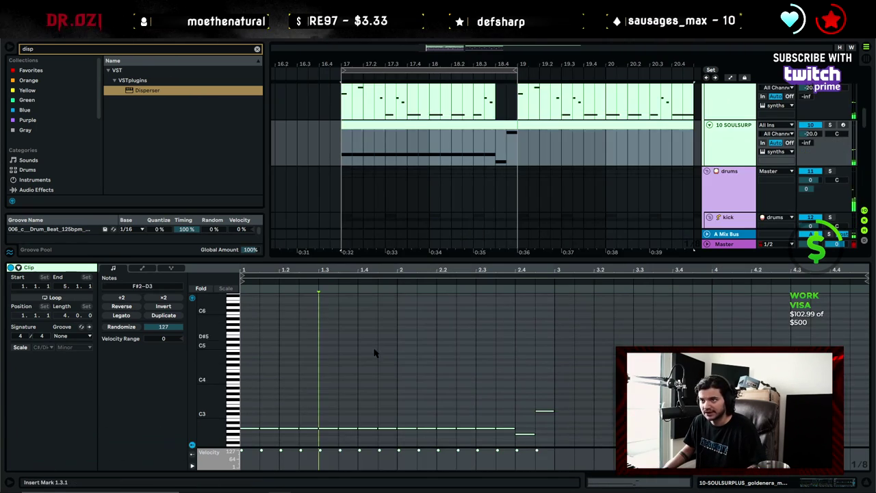
Transpose the run of repeated eighth notes in the SOULSURPLUS clip to A2 and lower their velocity to 77.
{"action": "scroll", "coordinate": [369, 356], "scroll_direction": "down", "scroll_amount": 5}
{"action": "left_click", "coordinate": [363, 342]}
{"action": "key", "text": "Up"}
{"action": "key", "text": "Up"}
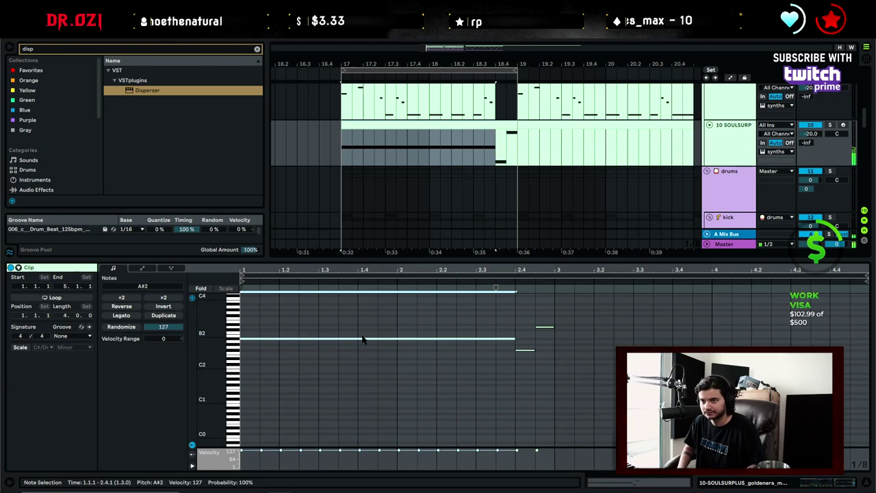
{"action": "key", "text": "Down"}
{"action": "left_click_drag", "start_coordinate": [363, 341], "coordinate": [363, 361]}
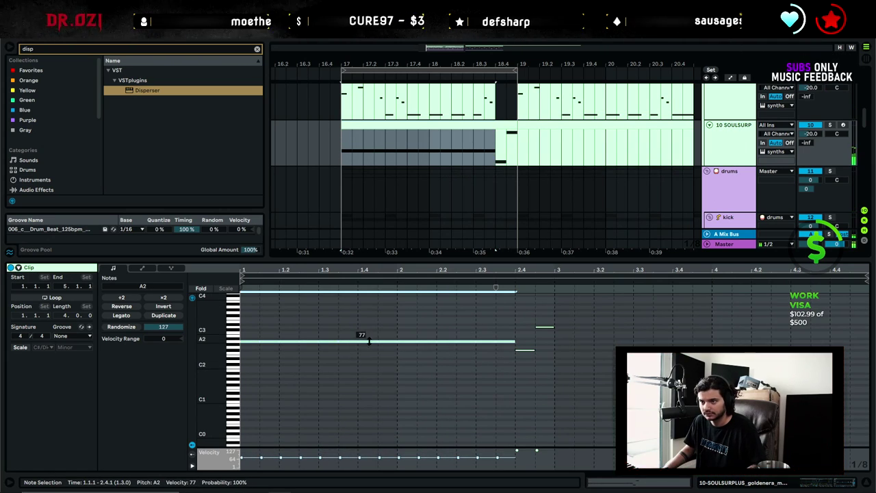
{"action": "left_click", "coordinate": [517, 386]}
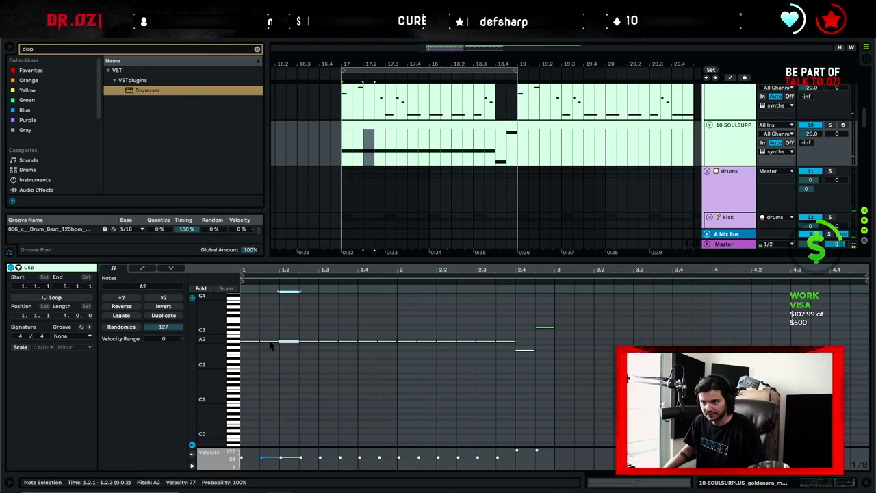
{"action": "left_click", "coordinate": [270, 340]}
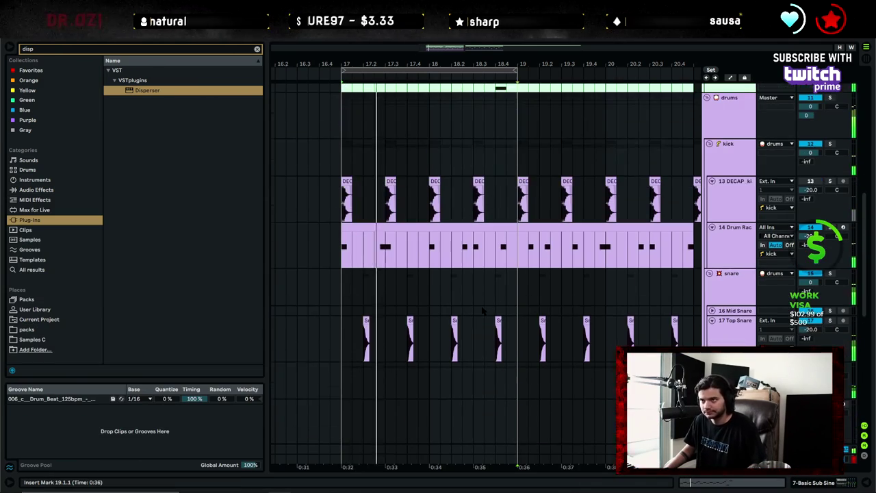
Duplicate the four-bar kick Drum Rack clip from bar 17 to follow on at bar 21.
{"action": "scroll", "coordinate": [483, 312], "scroll_direction": "up", "scroll_amount": 5}
{"action": "left_click_drag", "start_coordinate": [514, 62], "coordinate": [417, 61]}
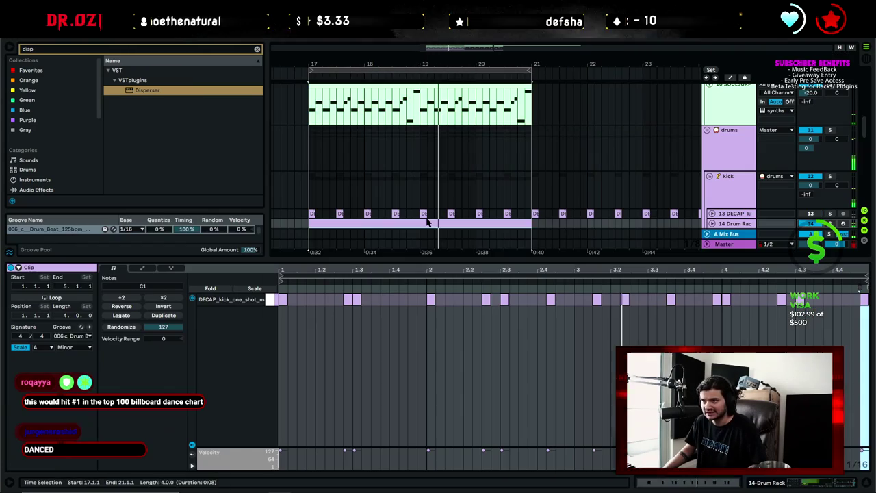
{"action": "key", "text": "ctrl+d"}
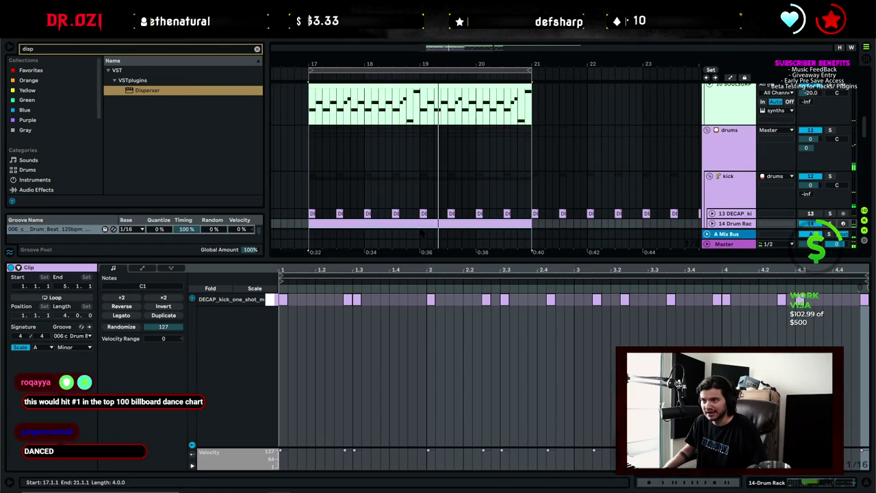
Rework the kick clip into hits on beats 1 and 3 of each bar, with extra sixteenth hits late in bars 2 and 4.
{"action": "left_click_drag", "start_coordinate": [489, 213], "coordinate": [524, 219]}
{"action": "left_click_drag", "start_coordinate": [436, 172], "coordinate": [439, 144]}
{"action": "left_click", "coordinate": [425, 194]}
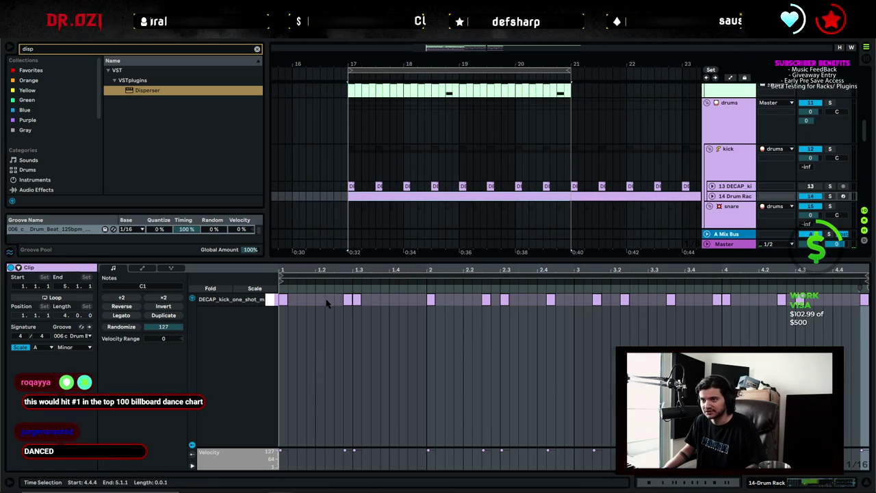
{"action": "left_click_drag", "start_coordinate": [323, 308], "coordinate": [869, 285]}
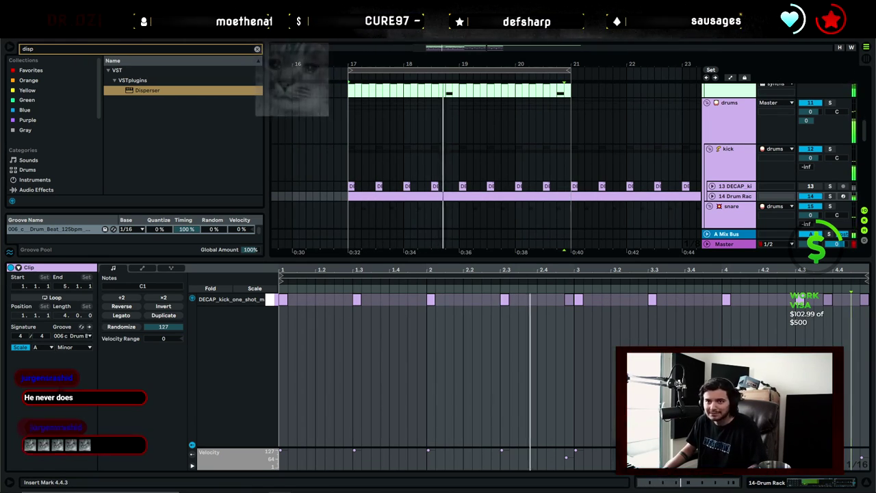
Insert a MIDI track below the SOULSURPLUS track and audition OS_LFC_90_Amin_Rain_Song_Starter__Original_.wav in Splice.
{"action": "key", "text": "ctrl+alt+l"}
{"action": "key", "text": "ctrl+shift+t"}
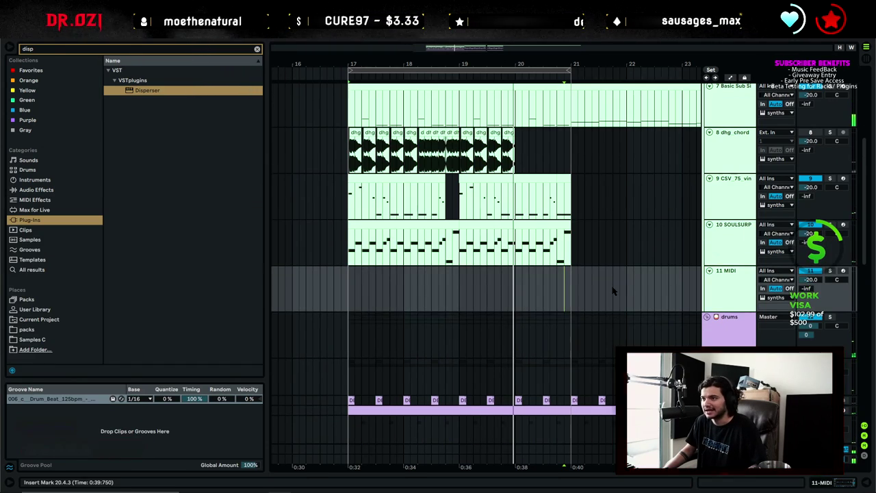
{"action": "key", "text": "alt+Tab"}
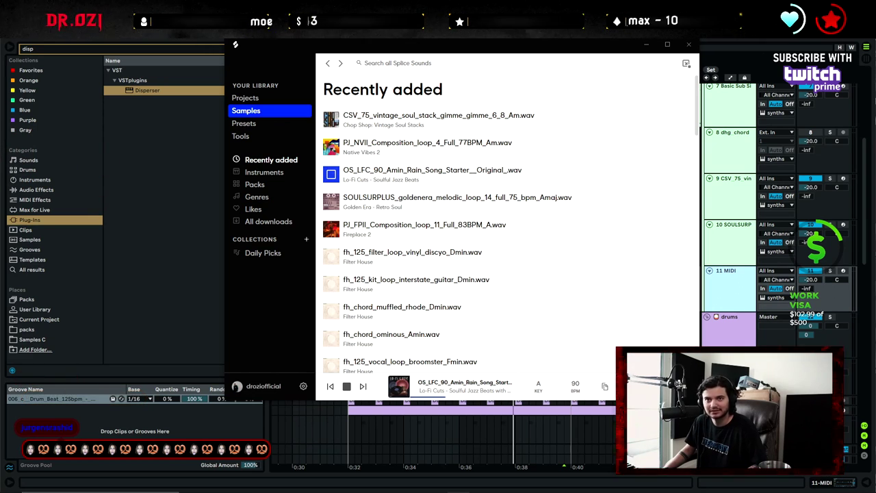
{"action": "key", "text": "alt+Tab"}
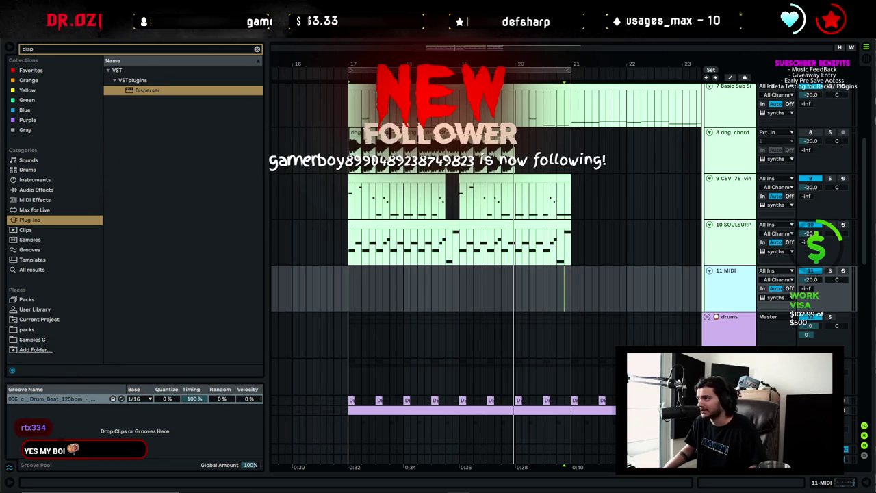
Load OS_LFC_90_Amin_Rain_Song_Starter__Original_.wav onto track 11 and write a four-bar chop pattern from bar 17 to bar 21.
{"action": "key", "text": "alt+Tab"}
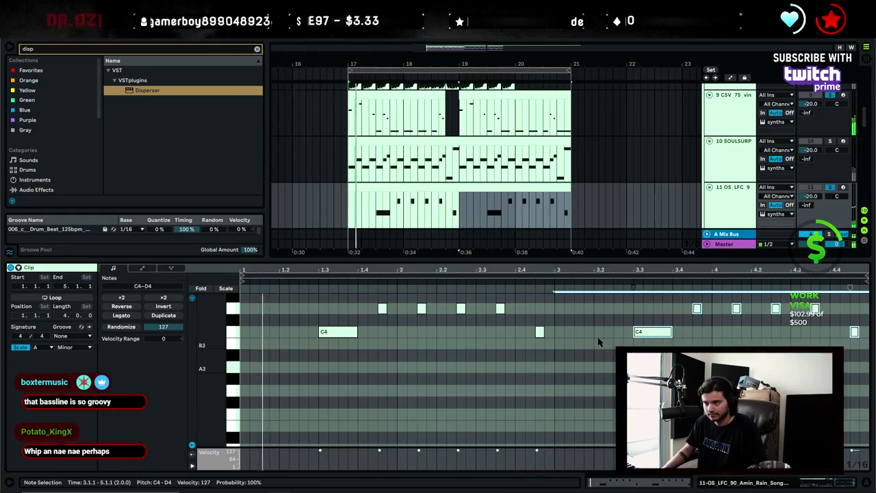
{"action": "left_click", "coordinate": [549, 370]}
{"action": "scroll", "coordinate": [540, 401], "scroll_direction": "up", "scroll_amount": 1}
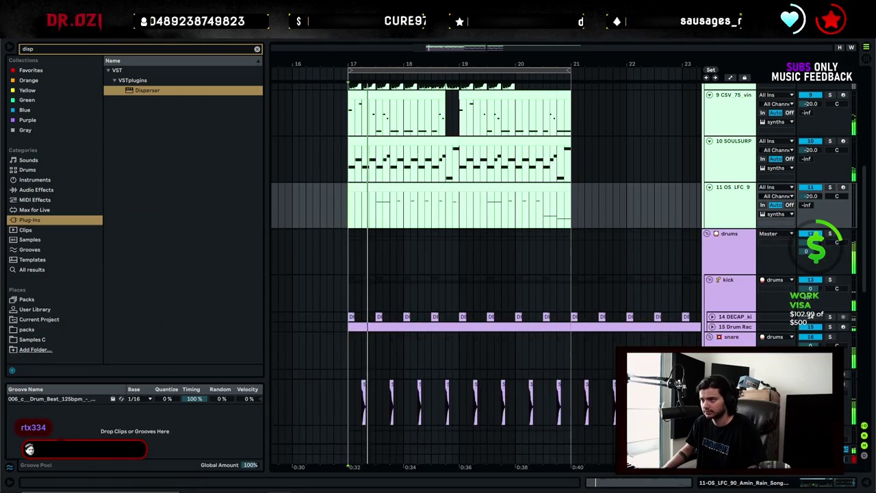
Search the Samples C folder for "skyth" and audition the snares from Skyth Snare 224.wav onward.
{"action": "scroll", "coordinate": [523, 350], "scroll_direction": "up", "scroll_amount": 4}
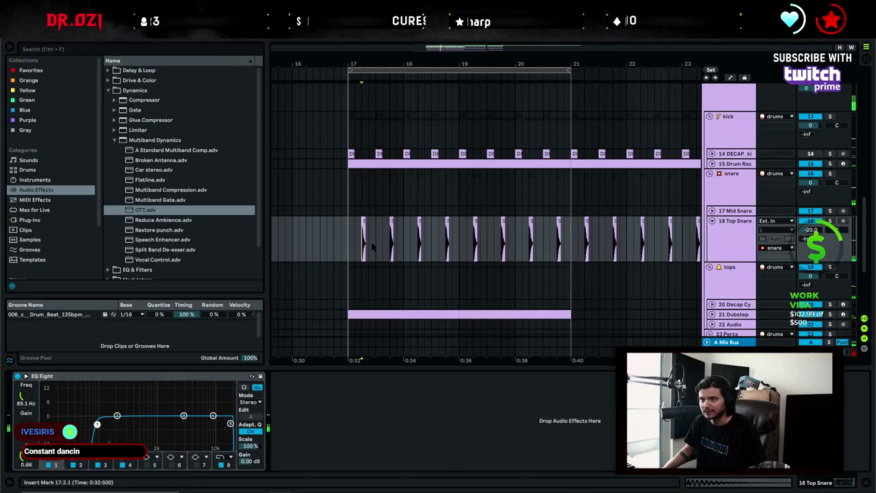
{"action": "scroll", "coordinate": [44, 243], "scroll_direction": "down", "scroll_amount": 3}
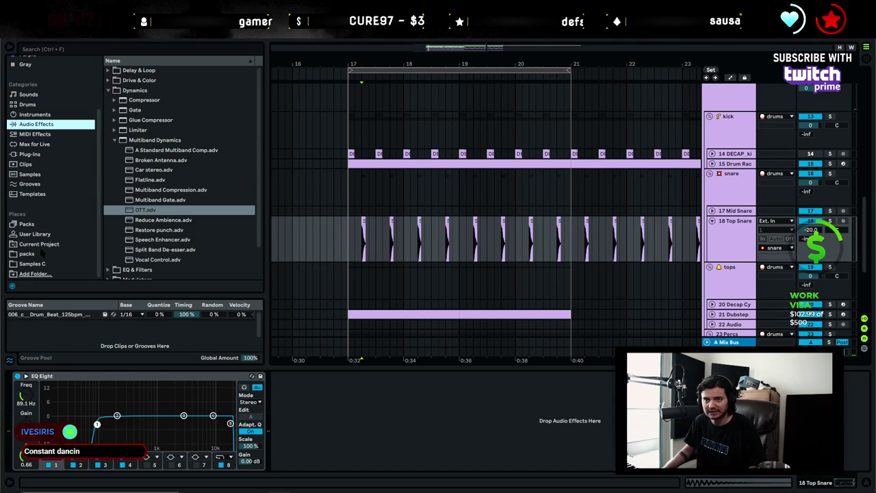
{"action": "left_click", "coordinate": [30, 263]}
{"action": "type", "text": "skyth"}
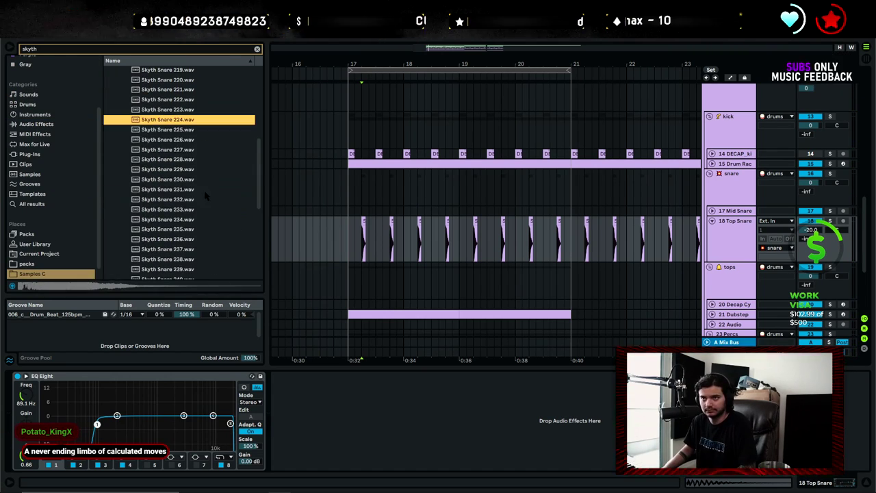
{"action": "key", "text": "Down"}
{"action": "key", "text": "Down"}
{"action": "key", "text": "Down"}
{"action": "key", "text": "Down"}
{"action": "key", "text": "Down"}
{"action": "key", "text": "Down"}
{"action": "key", "text": "Down"}
{"action": "key", "text": "Up"}
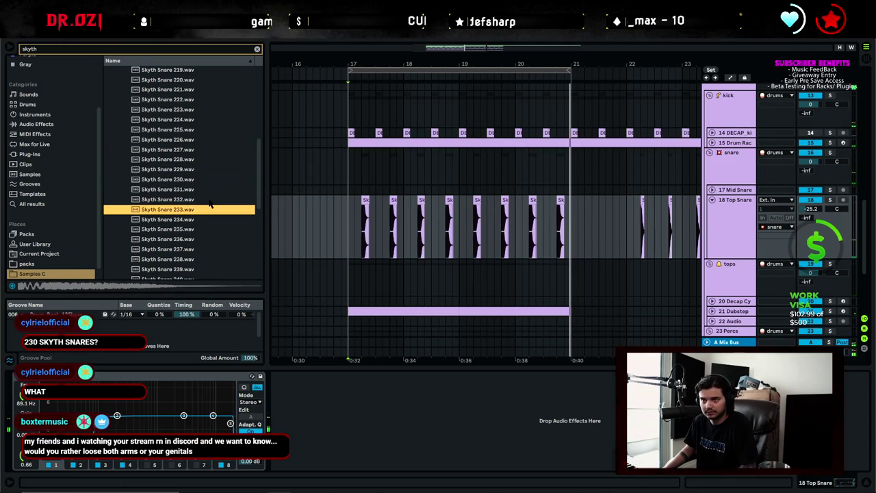
Audition further Skyth snares, clear the Mid Snare hits from bar 17 to 21 and place Skyth Snare 240.wav on that track.
{"action": "key", "text": "Down"}
{"action": "key", "text": "Down"}
{"action": "key", "text": "Down"}
{"action": "key", "text": "Down"}
{"action": "key", "text": "Down"}
{"action": "key", "text": "Down"}
{"action": "key", "text": "Down"}
{"action": "key", "text": "Down"}
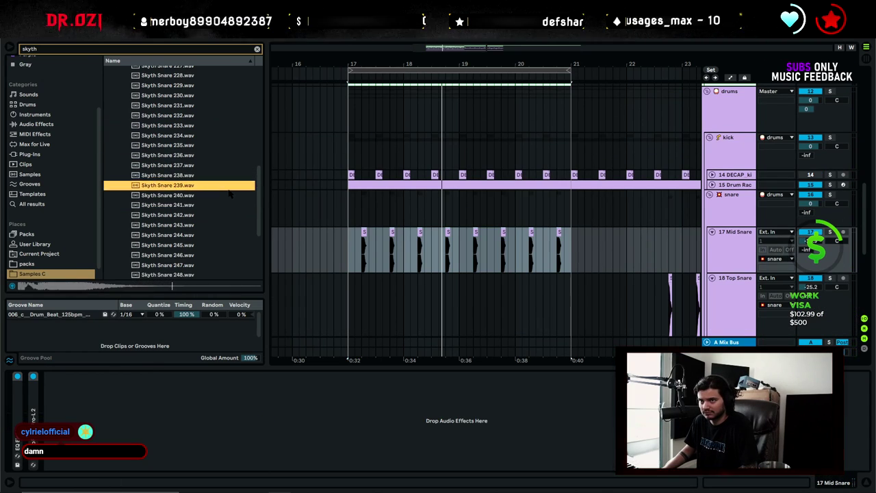
{"action": "key", "text": "Up"}
{"action": "left_click_drag", "start_coordinate": [349, 250], "coordinate": [638, 251]}
{"action": "key", "text": "Delete"}
{"action": "left_click_drag", "start_coordinate": [190, 196], "coordinate": [349, 240]}
Repeat the Skyth Snare 240 clip on beats 2 and 4 of the Mid Snare track from bar 17 to bar 21.
{"action": "left_click", "coordinate": [342, 243]}
{"action": "key", "text": "ctrl+d"}
{"action": "key", "text": "ctrl+d"}
{"action": "key", "text": "ctrl+d"}
{"action": "key", "text": "ctrl+d"}
{"action": "key", "text": "ctrl+d"}
{"action": "key", "text": "ctrl+d"}
{"action": "key", "text": "ctrl+d"}
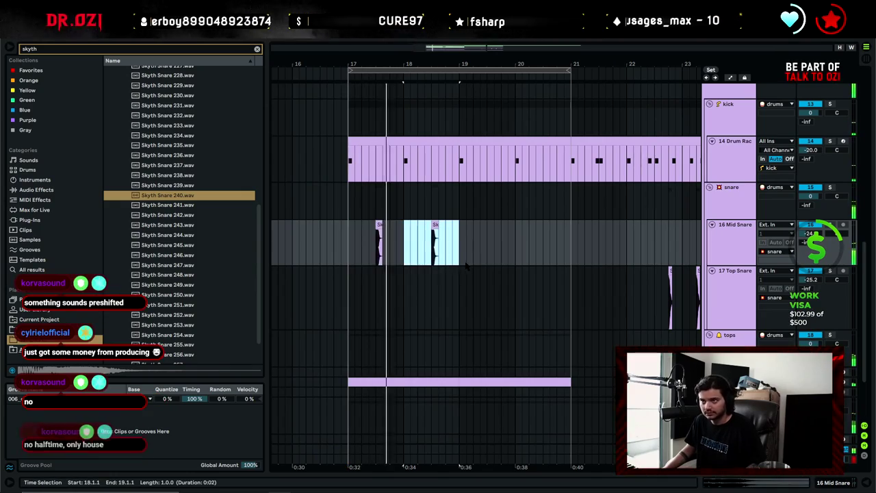
{"action": "key", "text": "ctrl+d"}
{"action": "key", "text": "ctrl+d"}
{"action": "scroll", "coordinate": [513, 281], "scroll_direction": "down", "scroll_amount": 3}
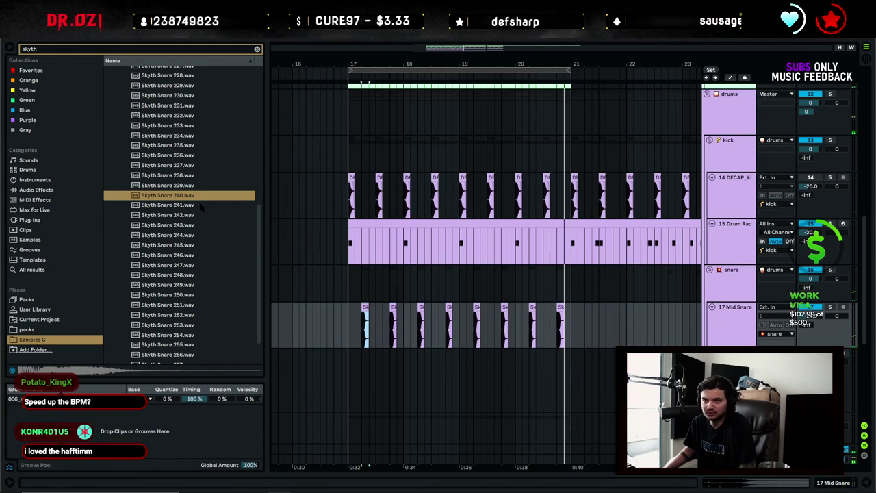
Audition the Skyth snare samples from 241 to 254 in search of a different snare.
{"action": "key", "text": "Down"}
{"action": "key", "text": "Down"}
{"action": "key", "text": "Down"}
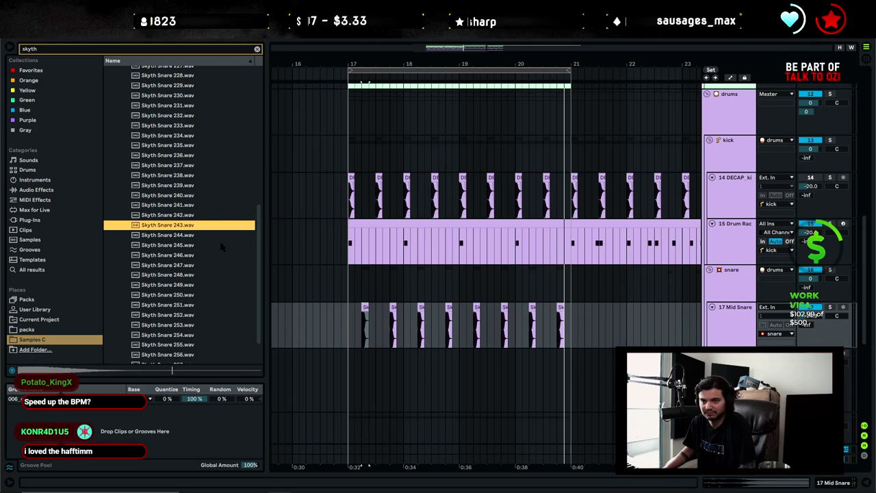
{"action": "scroll", "coordinate": [221, 248], "scroll_direction": "down", "scroll_amount": 2}
{"action": "key", "text": "Down"}
{"action": "key", "text": "Down"}
{"action": "key", "text": "Down"}
{"action": "key", "text": "Down"}
{"action": "key", "text": "Down"}
{"action": "key", "text": "Down"}
{"action": "key", "text": "Down"}
{"action": "key", "text": "Down"}
{"action": "key", "text": "Down"}
{"action": "key", "text": "Down"}
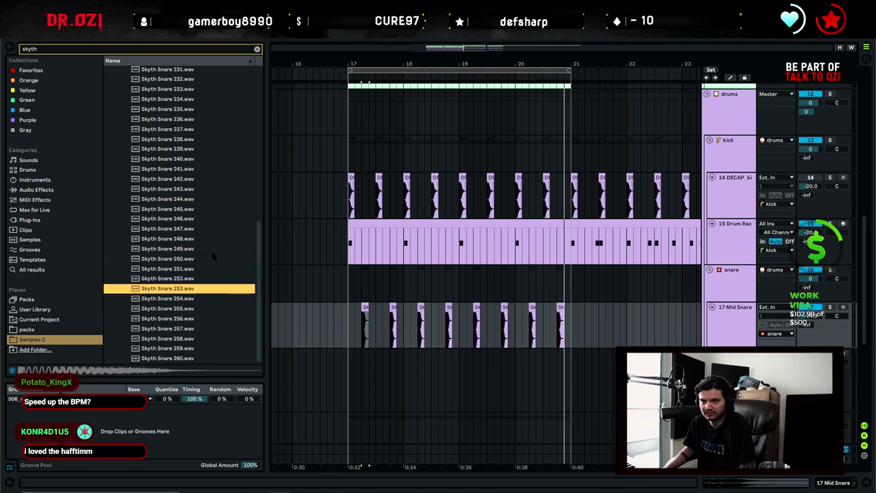
{"action": "key", "text": "Down"}
Replace the Mid Snare hits with Skyth Snare 254.wav, duplicated onto beats 2 and 4 from bar 17 to bar 21.
{"action": "left_click_drag", "start_coordinate": [344, 330], "coordinate": [522, 342]}
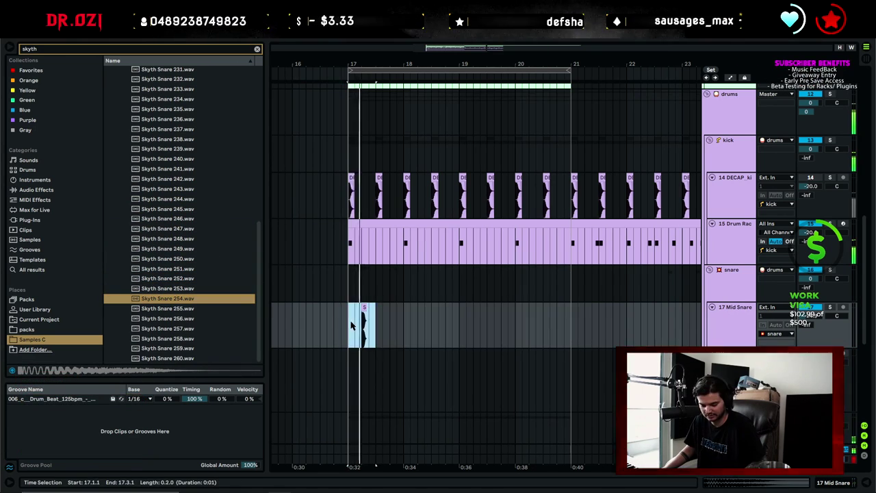
{"action": "key", "text": "ctrl+d"}
{"action": "key", "text": "ctrl+d"}
{"action": "key", "text": "ctrl+d"}
{"action": "key", "text": "ctrl+d"}
{"action": "key", "text": "ctrl+d"}
{"action": "key", "text": "ctrl+d"}
{"action": "key", "text": "ctrl+d"}
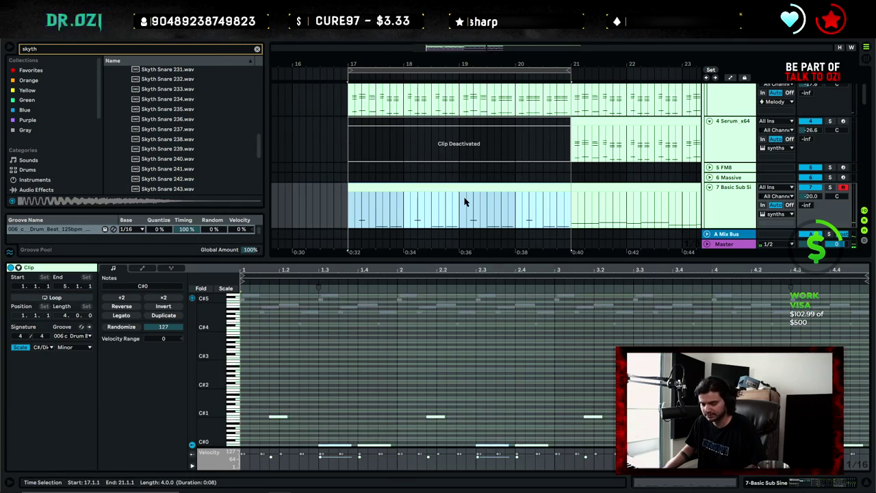
Edit the low C#0 notes in the Basic Sub clip spanning bars 17 to 21.
{"action": "left_click", "coordinate": [470, 331]}
{"action": "left_click_drag", "start_coordinate": [351, 353], "coordinate": [348, 348]}
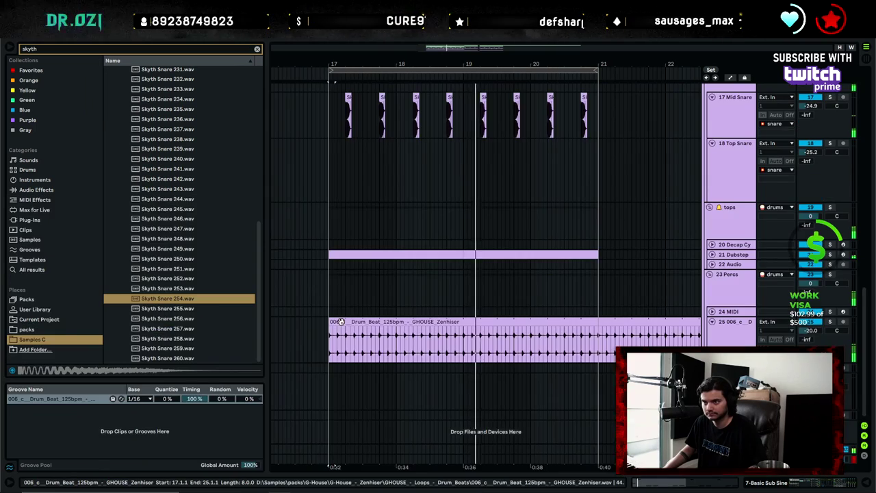
Loop a one-beat hi-hat pattern in the Dubstep Evolution Cymbals clip and a one-bar syncopated kick pattern in the Drum Rack clip from bar 17.
{"action": "double_click", "coordinate": [341, 322]}
{"action": "left_click", "coordinate": [130, 344]}
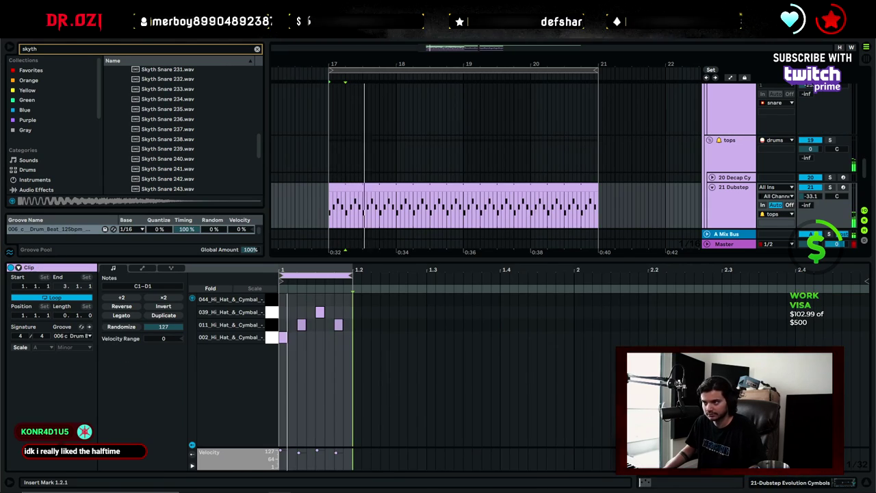
{"action": "key", "text": "ctrl+alt+l"}
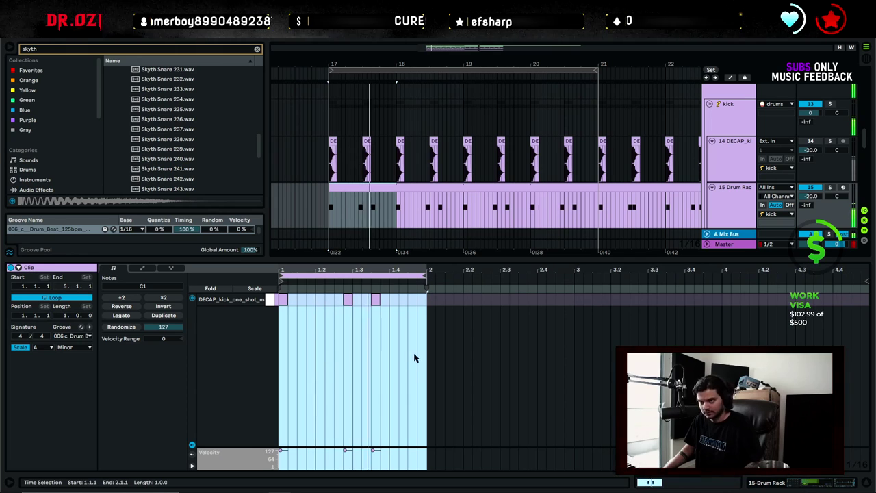
{"action": "left_click", "coordinate": [369, 366]}
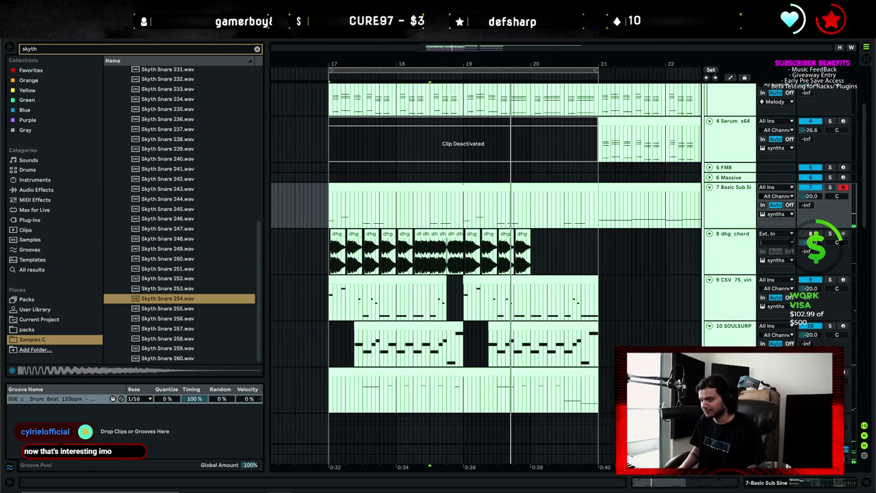
Deactivate the clips between bars 21 and 25 on the Basic Sub, Serum and Originals tracks.
{"action": "left_click", "coordinate": [436, 189]}
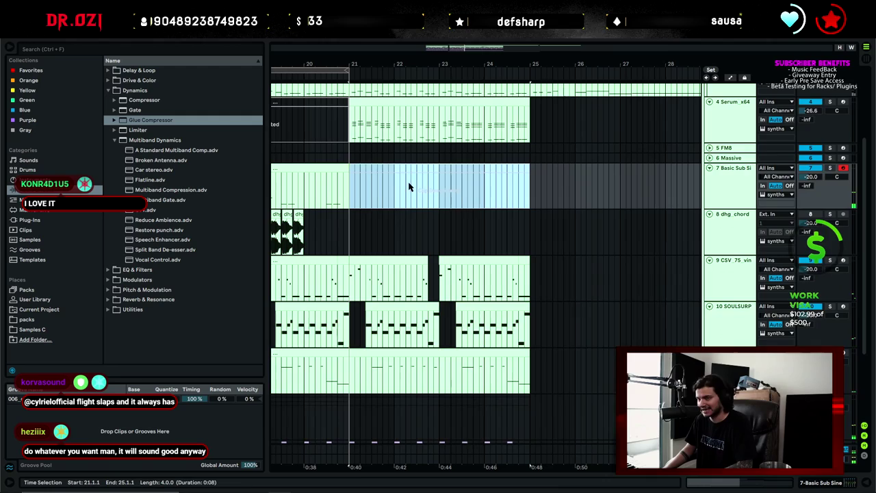
{"action": "scroll", "coordinate": [411, 191], "scroll_direction": "up", "scroll_amount": 3}
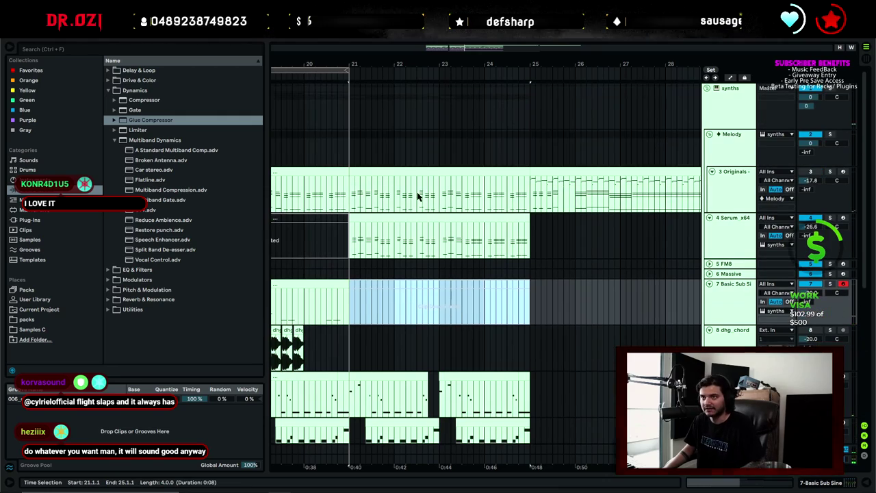
{"action": "left_click", "coordinate": [403, 217]}
{"action": "key", "text": "0"}
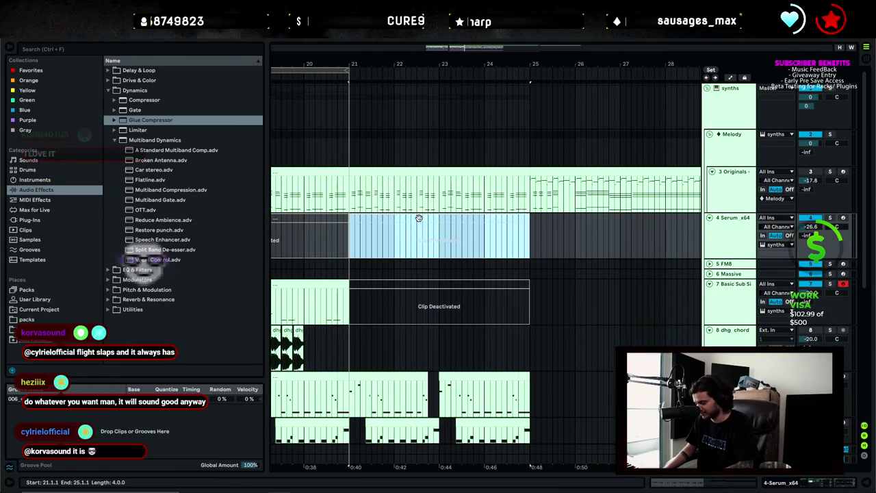
{"action": "left_click", "coordinate": [401, 170]}
{"action": "key", "text": "0"}
Write a different chop melody in the CSV_75 vintage soul clip between bars 21 and 25.
{"action": "scroll", "coordinate": [417, 212], "scroll_direction": "down", "scroll_amount": 3}
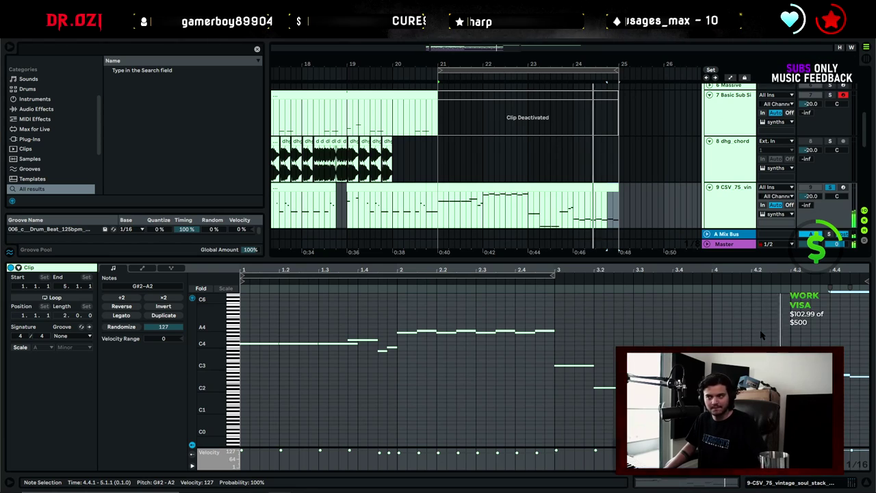
{"action": "key", "text": "ctrl+alt+l"}
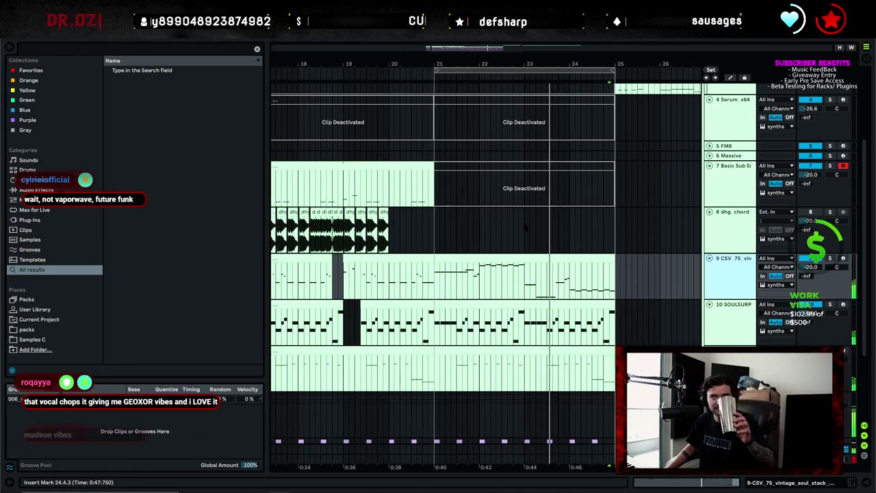
Reactivate the Basic Sub clip at bar 21 and replace its long notes with a bassline of short repeated notes.
{"action": "left_click", "coordinate": [465, 167]}
{"action": "key", "text": "0"}
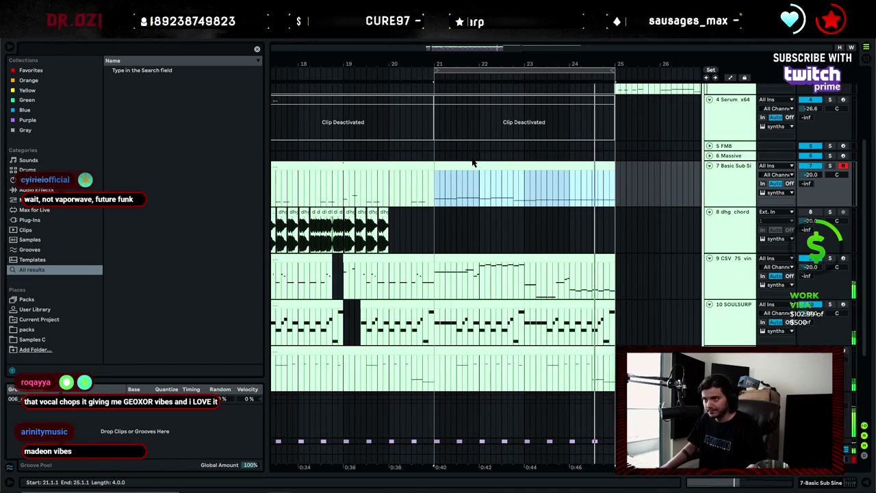
{"action": "double_click", "coordinate": [471, 165]}
{"action": "scroll", "coordinate": [408, 402], "scroll_direction": "down", "scroll_amount": 2}
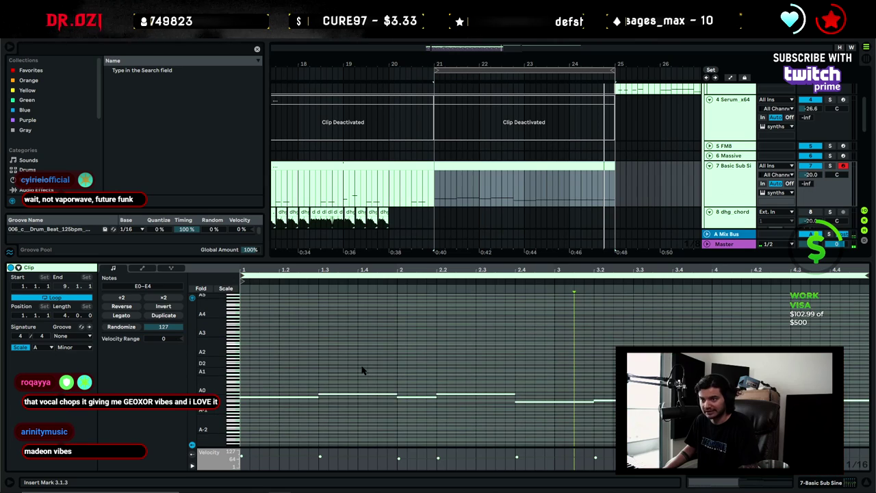
{"action": "left_click_drag", "start_coordinate": [363, 370], "coordinate": [609, 416]}
{"action": "key", "text": "Delete"}
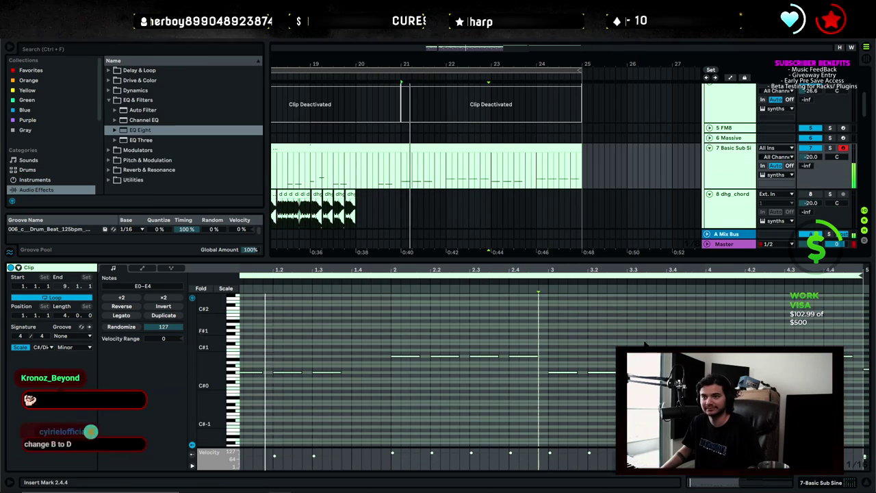
{"action": "left_click", "coordinate": [866, 482]}
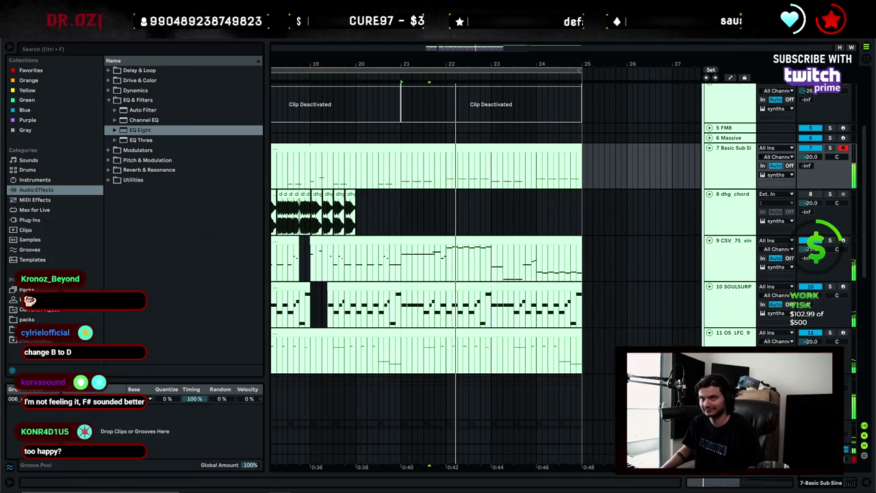
Copy the Mid Snare hit at 17.4.1 to add an extra snare hit just before bar 25.
{"action": "scroll", "coordinate": [486, 251], "scroll_direction": "down", "scroll_amount": 2}
{"action": "scroll", "coordinate": [436, 291], "scroll_direction": "down", "scroll_amount": 5}
{"action": "scroll", "coordinate": [451, 289], "scroll_direction": "left", "scroll_amount": 2}
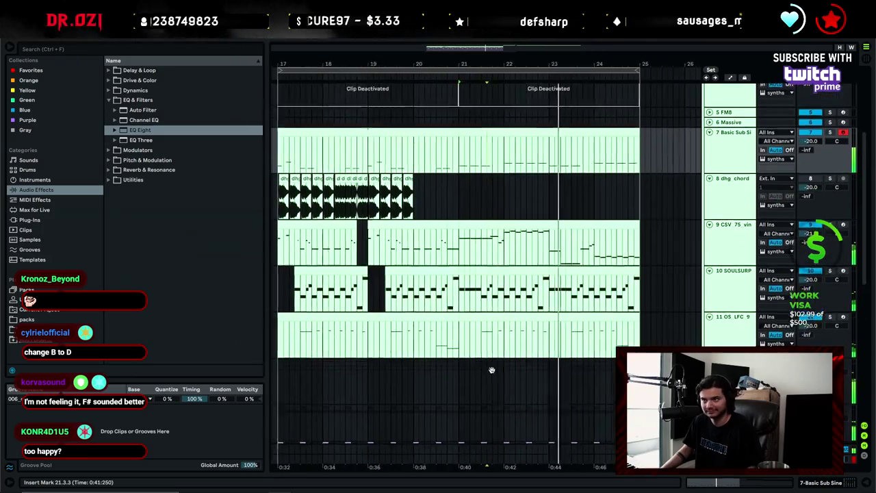
{"action": "scroll", "coordinate": [490, 286], "scroll_direction": "down", "scroll_amount": 2}
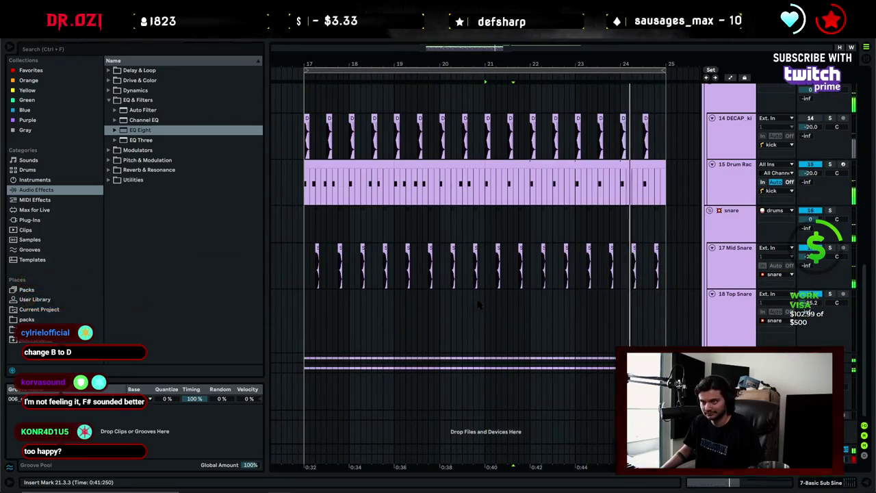
{"action": "scroll", "coordinate": [327, 91], "scroll_direction": "up", "scroll_amount": 3}
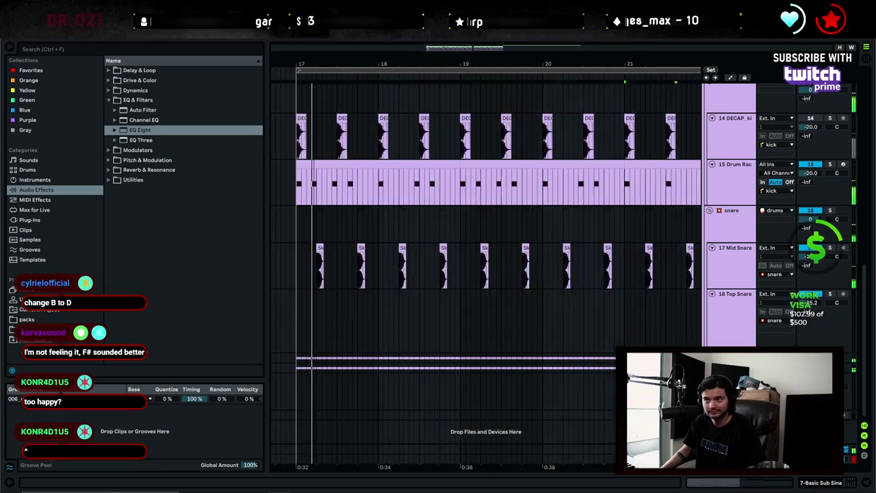
{"action": "left_click", "coordinate": [380, 249]}
{"action": "left_click_drag", "start_coordinate": [565, 253], "coordinate": [321, 251]}
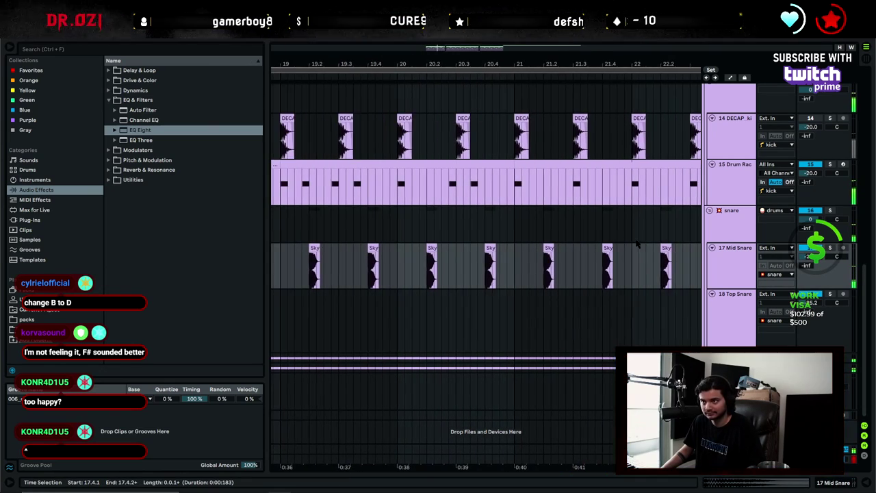
{"action": "left_click_drag", "start_coordinate": [676, 248], "coordinate": [454, 252]}
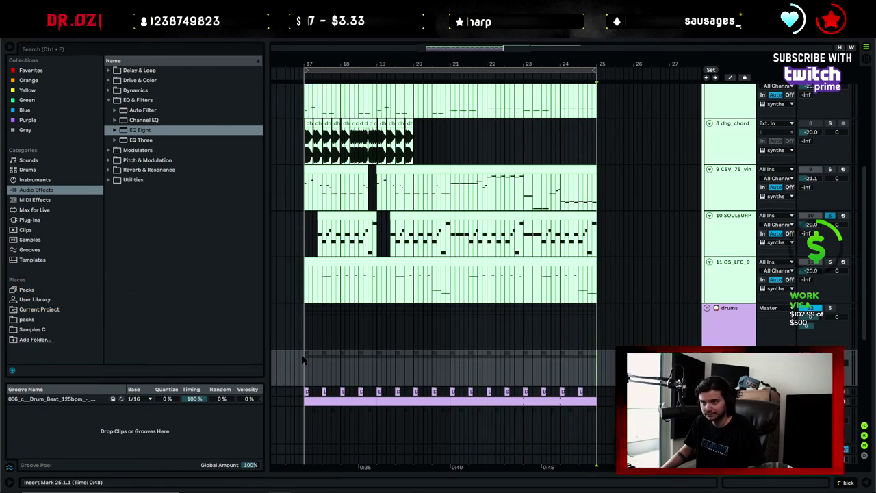
Duplicate the drums group's eight bars from bar 17 to bar 25 and loop bars 25 to 33.
{"action": "left_click_drag", "start_coordinate": [306, 323], "coordinate": [598, 312]}
{"action": "key", "text": "ctrl+d"}
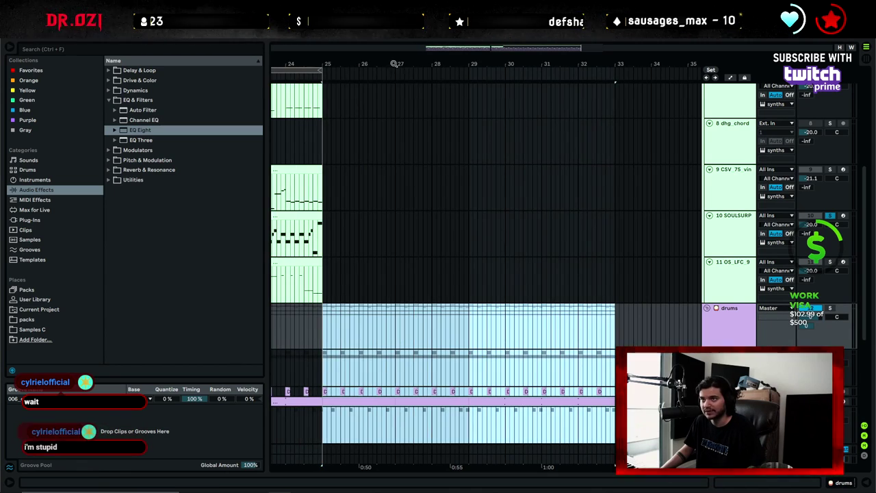
{"action": "left_click_drag", "start_coordinate": [395, 64], "coordinate": [510, 55]}
{"action": "key", "text": "ctrl+l"}
Copy the two-bar SOULSURPLUS chop clip from bar 19 and paste it to fill bars 25 to 33.
{"action": "left_click_drag", "start_coordinate": [554, 142], "coordinate": [626, 147]}
{"action": "left_click", "coordinate": [411, 221]}
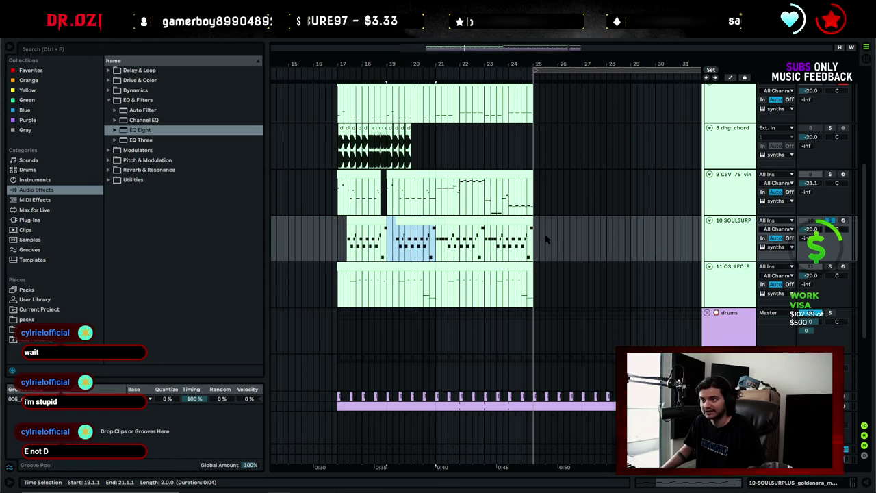
{"action": "left_click_drag", "start_coordinate": [546, 238], "coordinate": [437, 228]}
{"action": "left_click", "coordinate": [432, 229]}
{"action": "key", "text": "ctrl+v"}
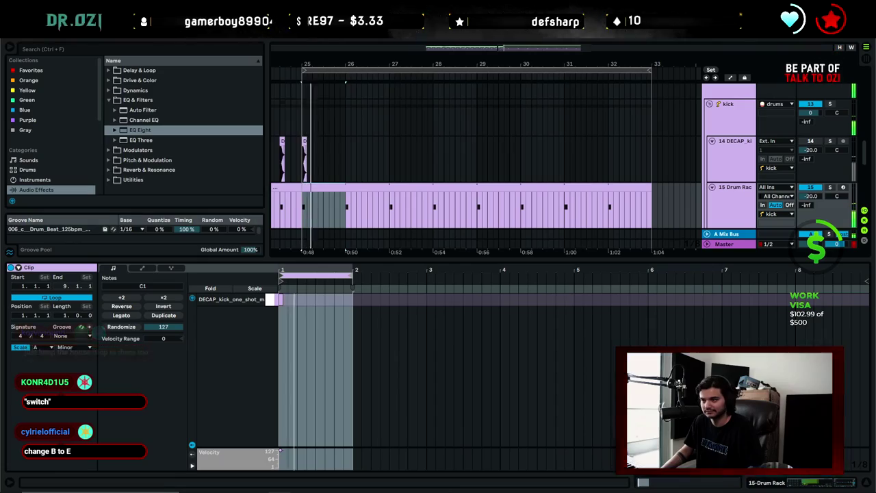
Reduce the Drum Rack kick pattern between bars 25 and 33 to one hit on each downbeat.
{"action": "key", "text": "ctrl+alt+l"}
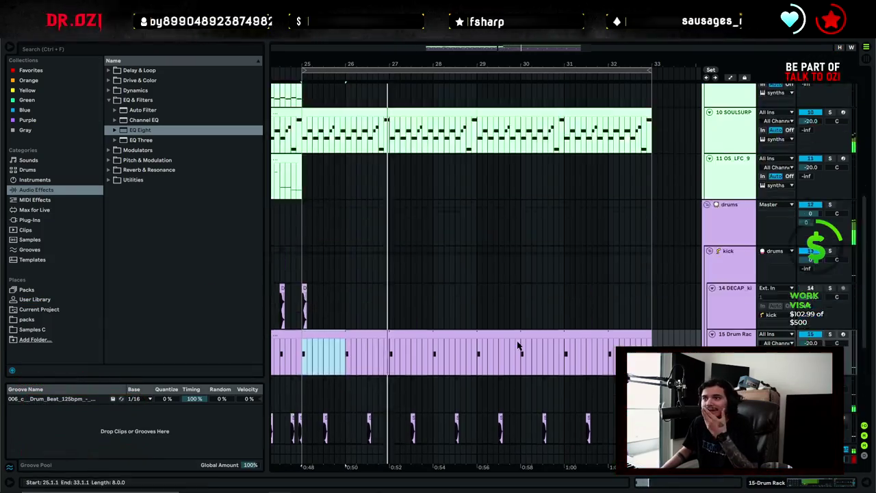
Inspect the two-bar Basic Sub Sine clip's notes and close the Harmonic Adder window on the duplicated sub track.
{"action": "key", "text": "ctrl+alt+l"}
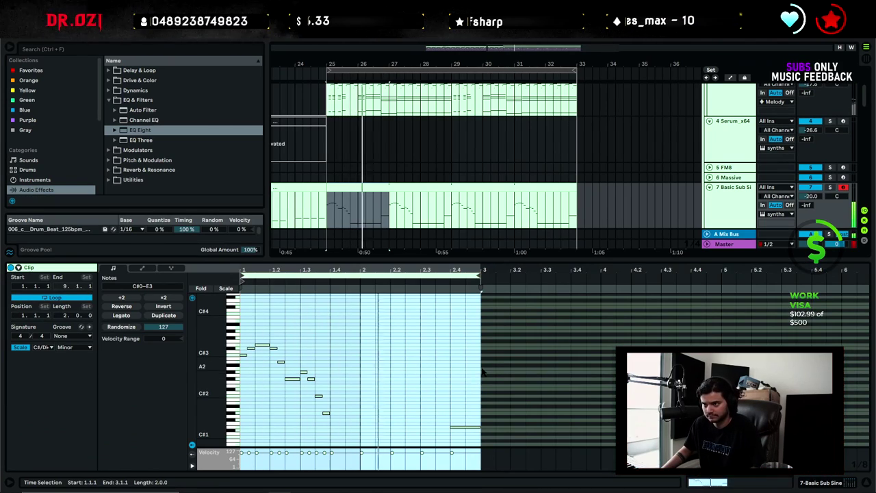
{"action": "left_click", "coordinate": [482, 371]}
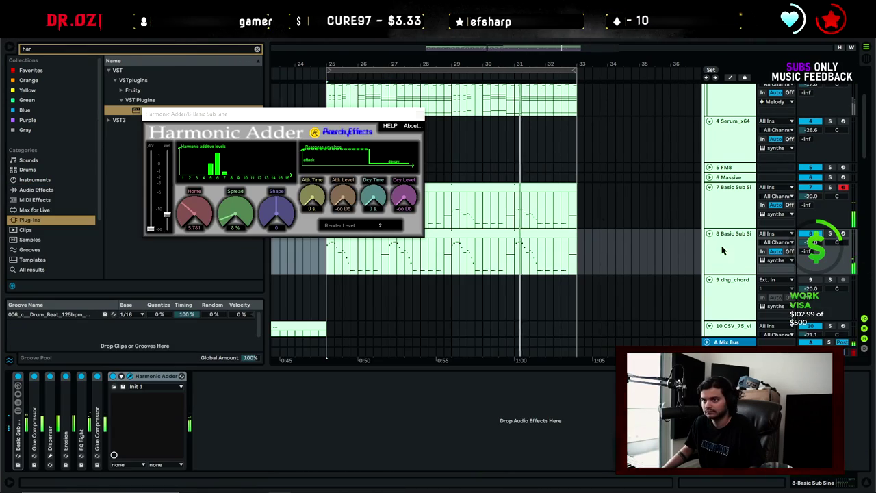
{"action": "key", "text": "ctrl+alt+p"}
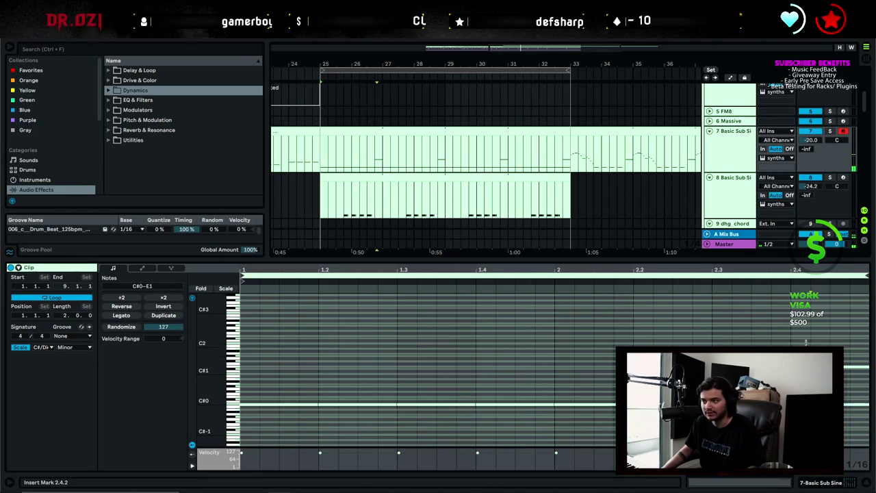
Fill the second Basic Sub Sine track's two-bar clip from bar 25 with a rapid C#0 rhythm by repeating a one-beat note group.
{"action": "left_click", "coordinate": [383, 188]}
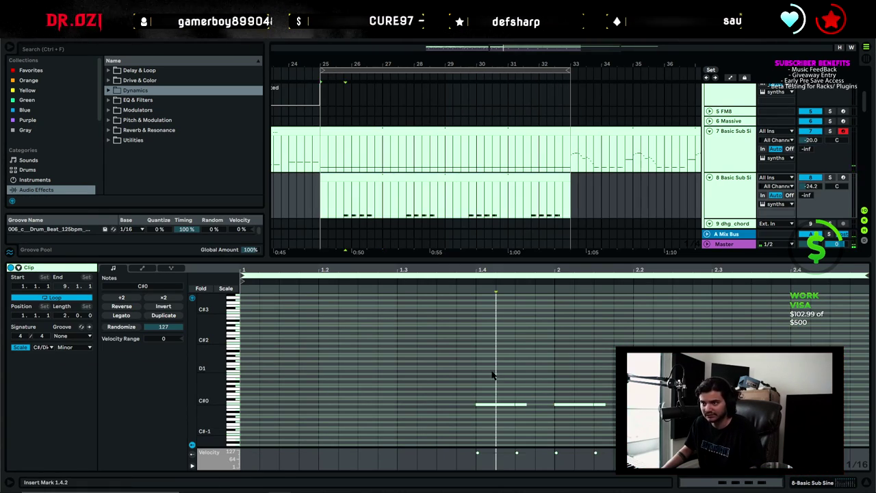
{"action": "left_click", "coordinate": [284, 404]}
{"action": "key", "text": "ctrl+1"}
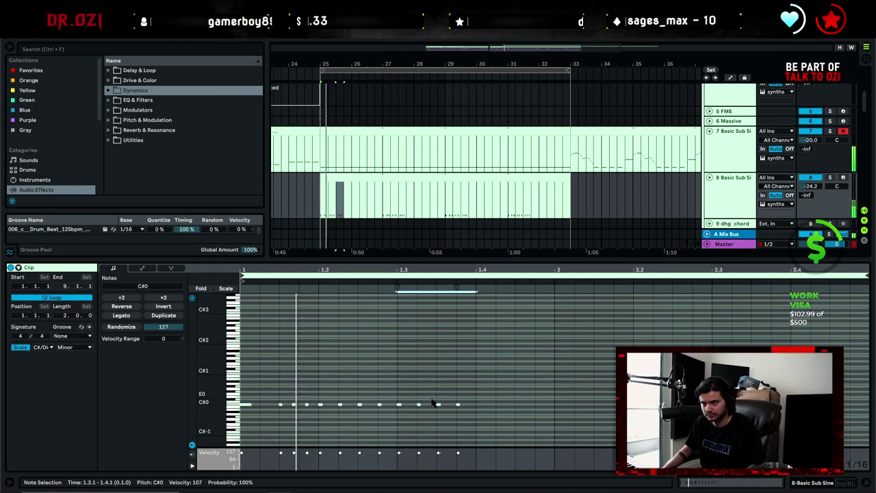
{"action": "key", "text": "ctrl+d"}
{"action": "key", "text": "ctrl+d"}
{"action": "key", "text": "ctrl+d"}
{"action": "key", "text": "ctrl+d"}
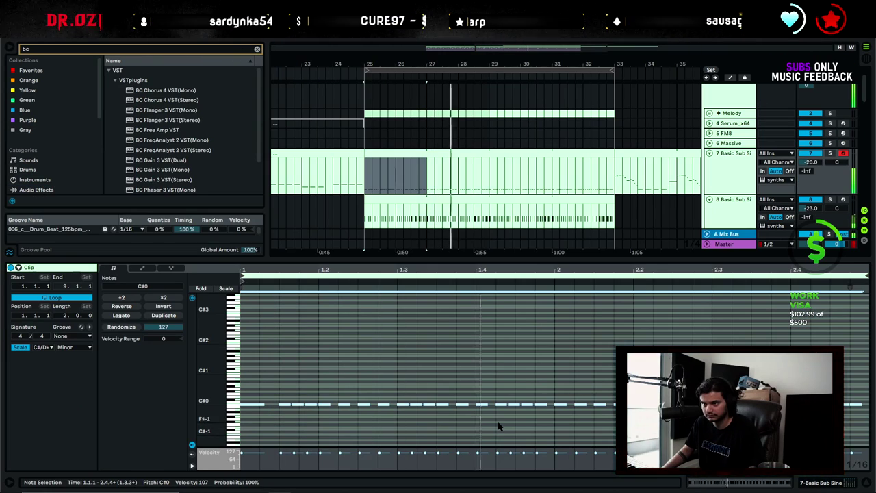
{"action": "left_click", "coordinate": [498, 427]}
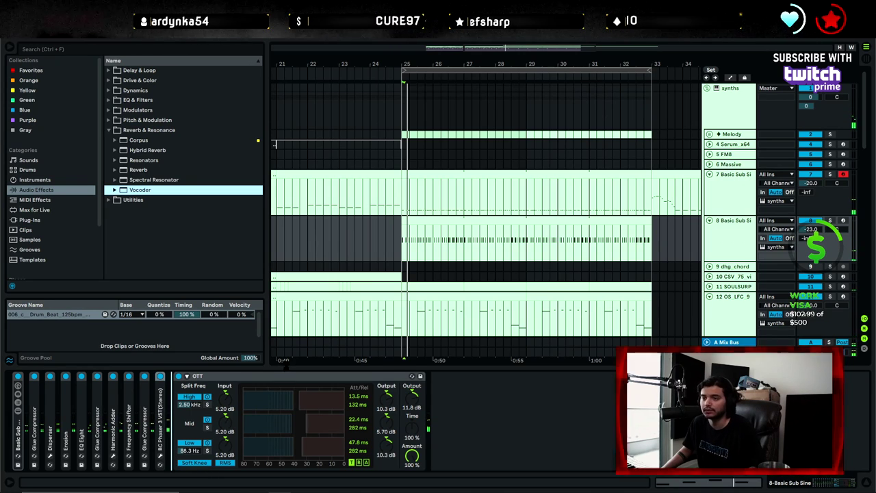
Insert a Vocoder between BC Phaser 3 and OTT in the second Basic Sub Sine track's effect chain.
{"action": "left_click_drag", "start_coordinate": [285, 365], "coordinate": [281, 379]}
{"action": "left_click", "coordinate": [216, 396]}
{"action": "left_click", "coordinate": [198, 417]}
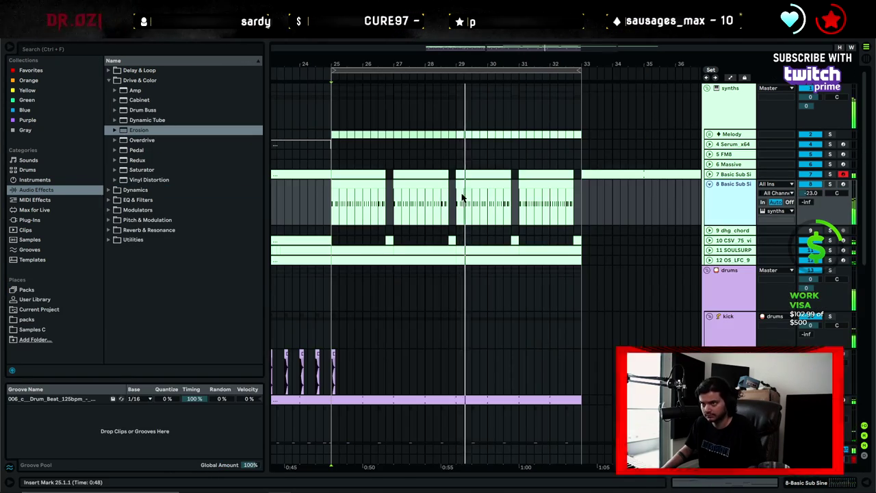
Show the second Basic Sub Sine track's effect chain and audition the processed sub, including its Harmonic Adder.
{"action": "scroll", "coordinate": [738, 198], "scroll_direction": "down", "scroll_amount": 5}
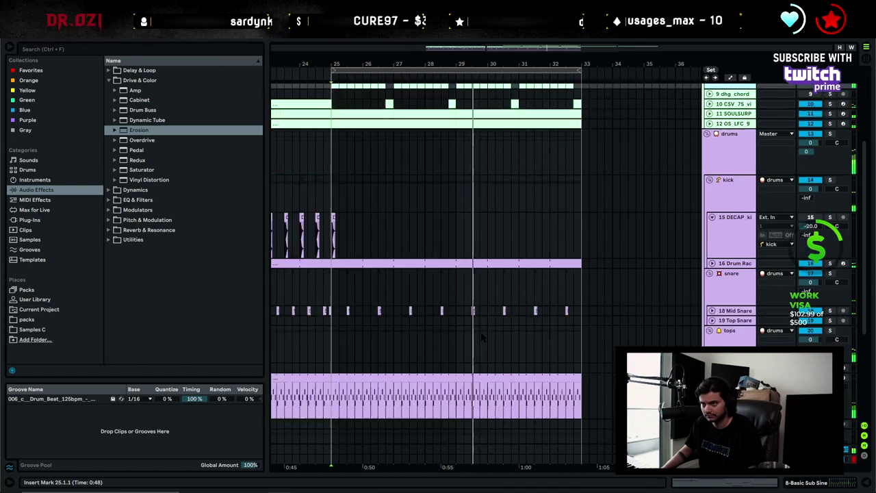
{"action": "scroll", "coordinate": [657, 225], "scroll_direction": "up", "scroll_amount": 5}
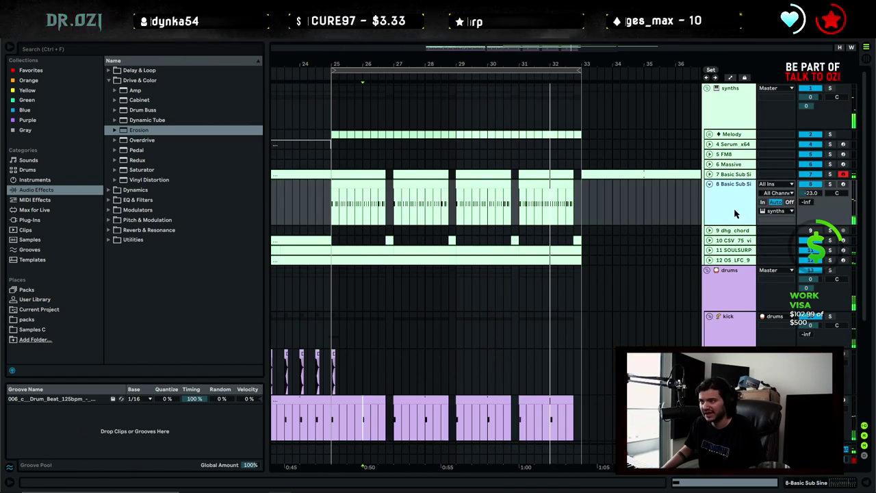
{"action": "double_click", "coordinate": [735, 213]}
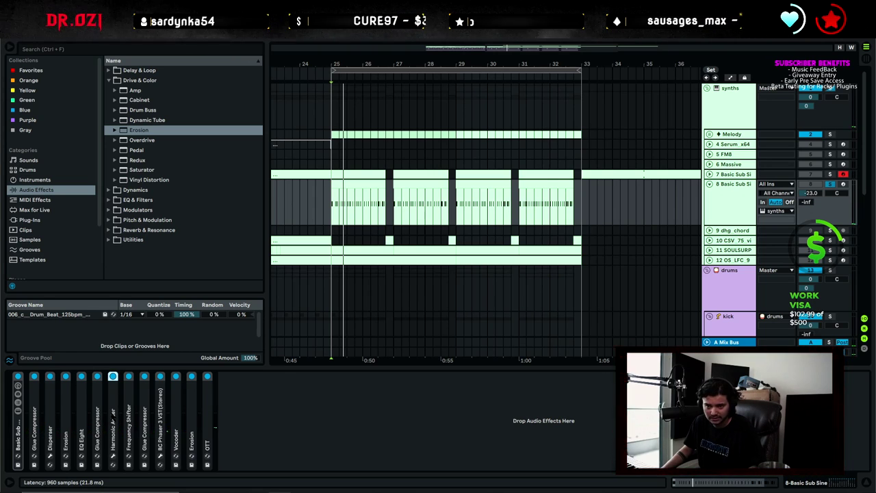
{"action": "mouse_move", "coordinate": [113, 424]}
{"action": "left_mouse_down"}
{"action": "mouse_move", "coordinate": [63, 425]}
{"action": "mouse_move", "coordinate": [113, 421]}
{"action": "left_mouse_up"}
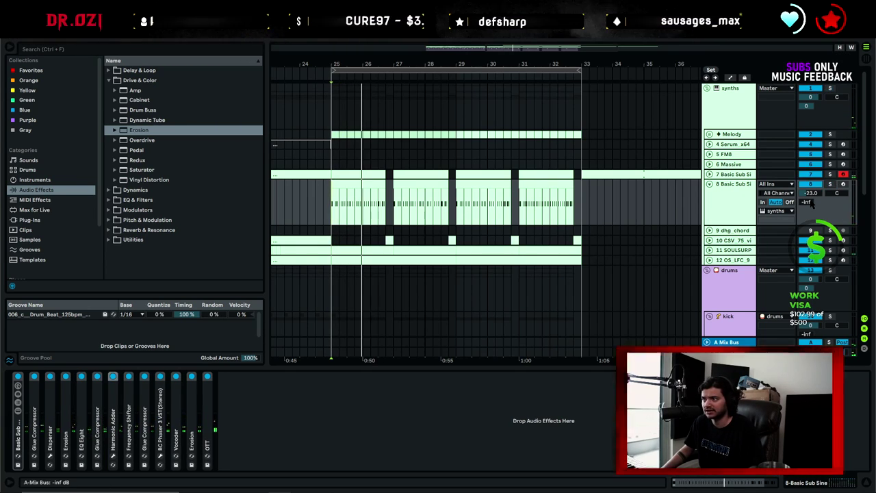
{"action": "key", "text": "space"}
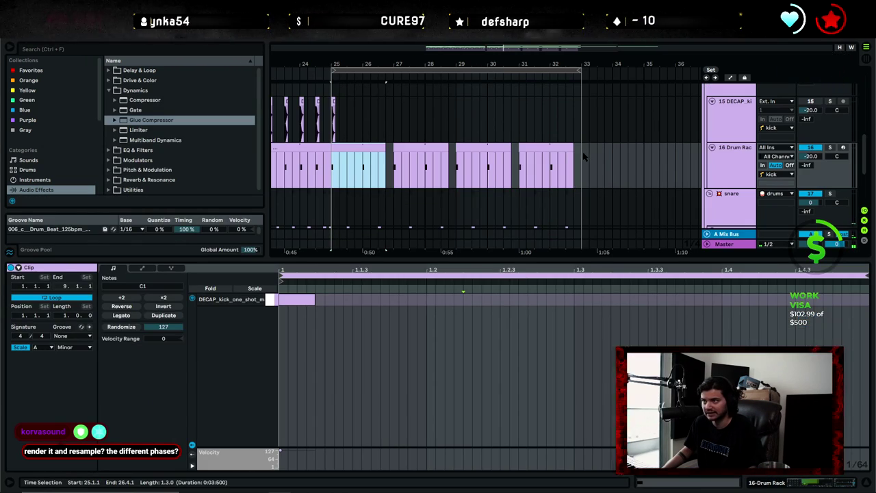
Consolidate the Drum Rack kick clips from bar 25 to bar 33 into one eight-bar clip.
{"action": "left_click", "coordinate": [583, 157], "text": "shift"}
{"action": "key", "text": "ctrl+j"}
{"action": "left_click", "coordinate": [426, 317]}
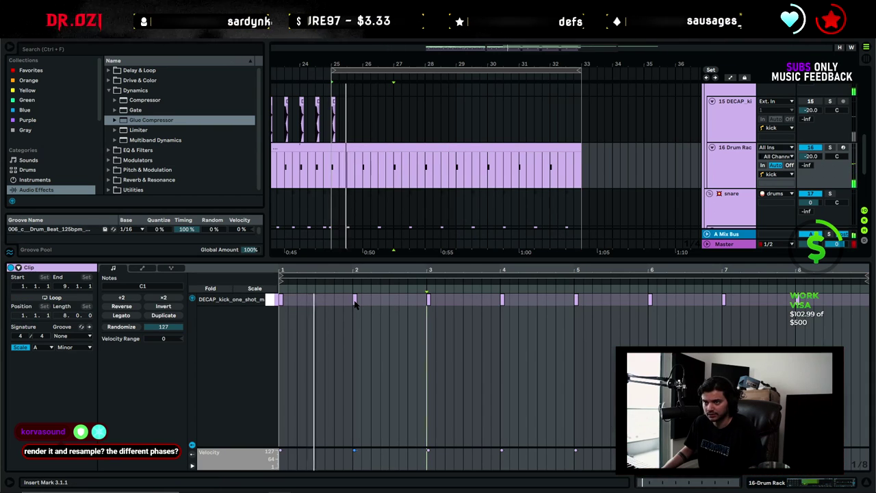
Vary the kick pattern by shifting the clip's bar 2 kick to 1.4.1 and adding a kick at 2.2.1.
{"action": "left_click", "coordinate": [354, 304]}
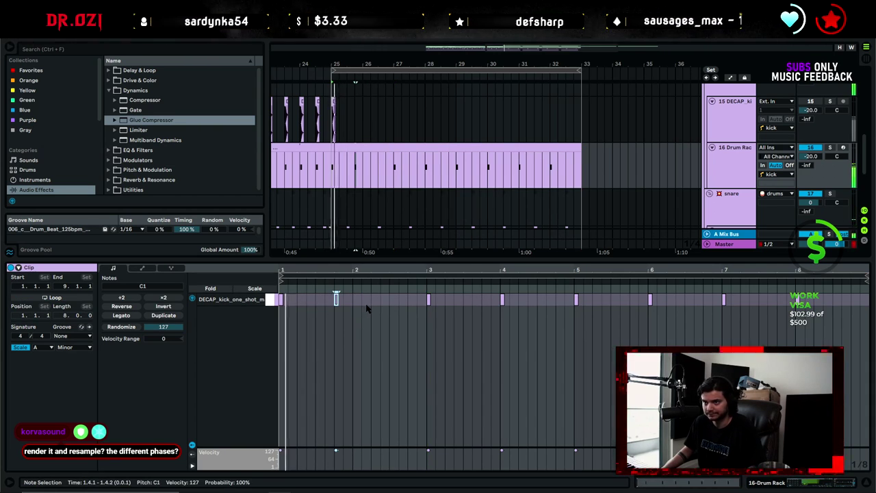
{"action": "double_click", "coordinate": [373, 299]}
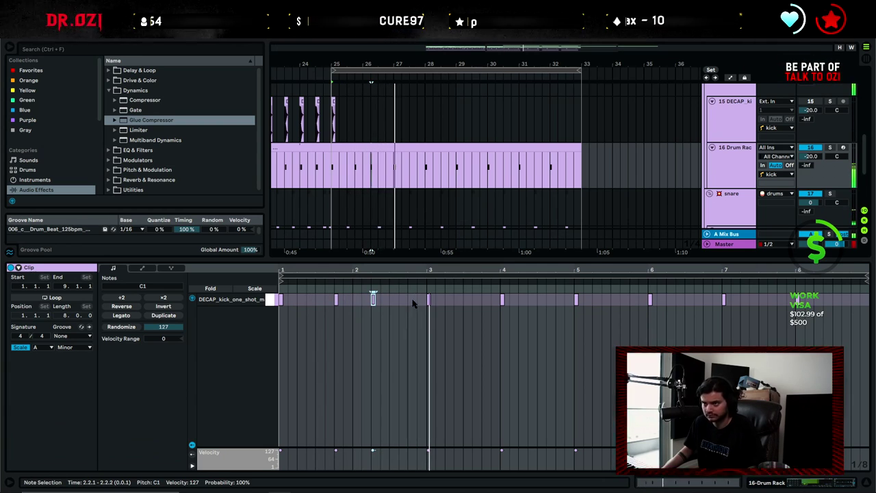
{"action": "left_click_drag", "start_coordinate": [420, 316], "coordinate": [591, 318]}
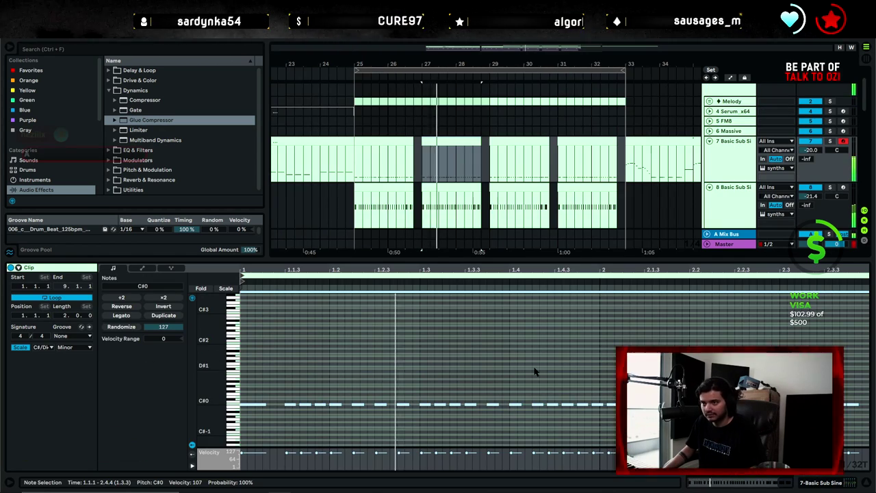
Trim the resampled Audio 8 clips and lower the end point of the clip's rising transposition envelope.
{"action": "left_click", "coordinate": [507, 345]}
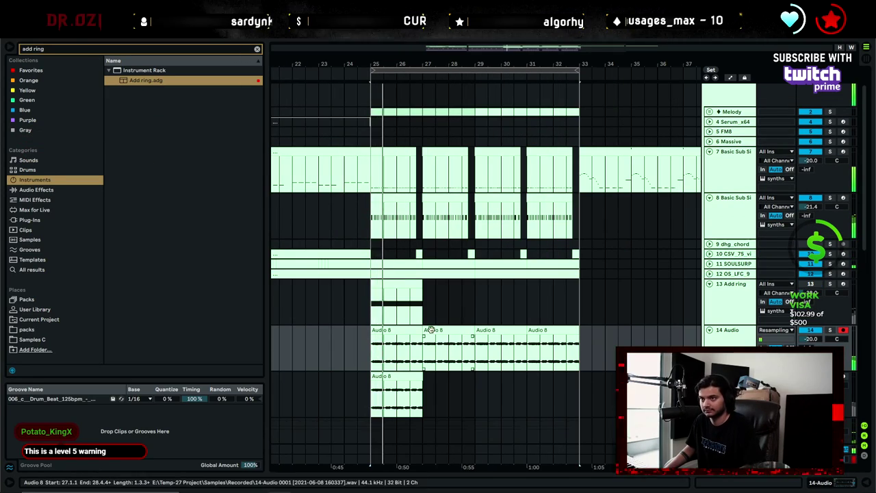
{"action": "left_click", "coordinate": [418, 342]}
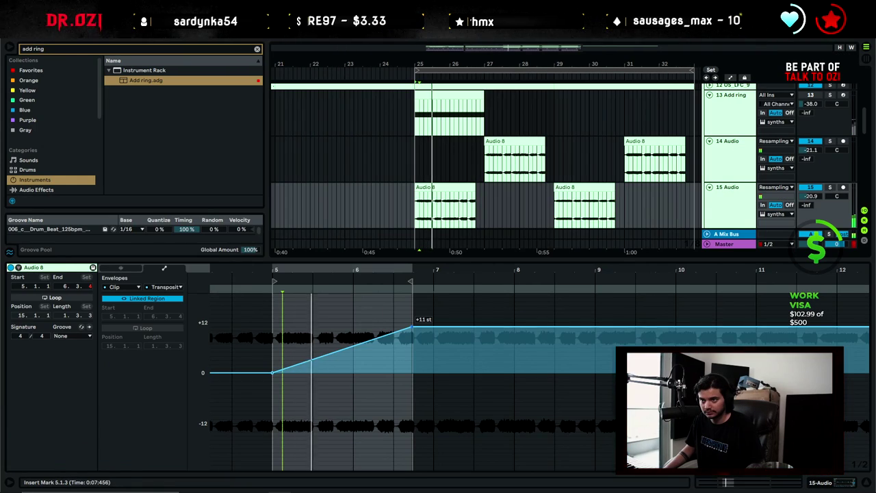
{"action": "left_click_drag", "start_coordinate": [411, 329], "coordinate": [411, 349]}
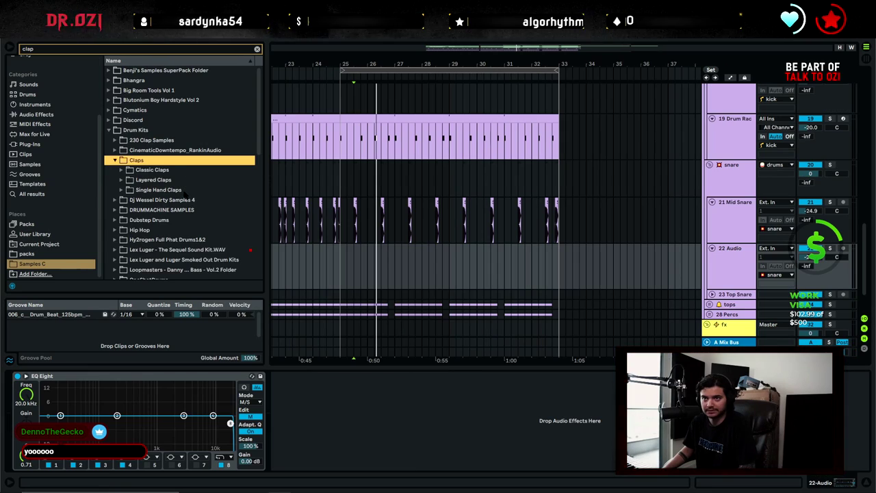
Open the Classic Claps folder and audition its XF_clap samples for a layer beneath the Mid Snare.
{"action": "key", "text": "Right"}
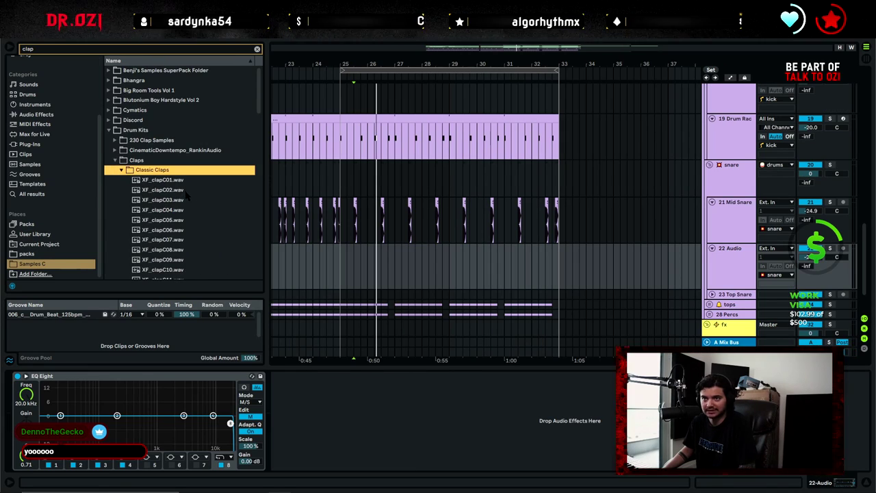
{"action": "key", "text": "Down"}
{"action": "key", "text": "Down"}
{"action": "key", "text": "Down"}
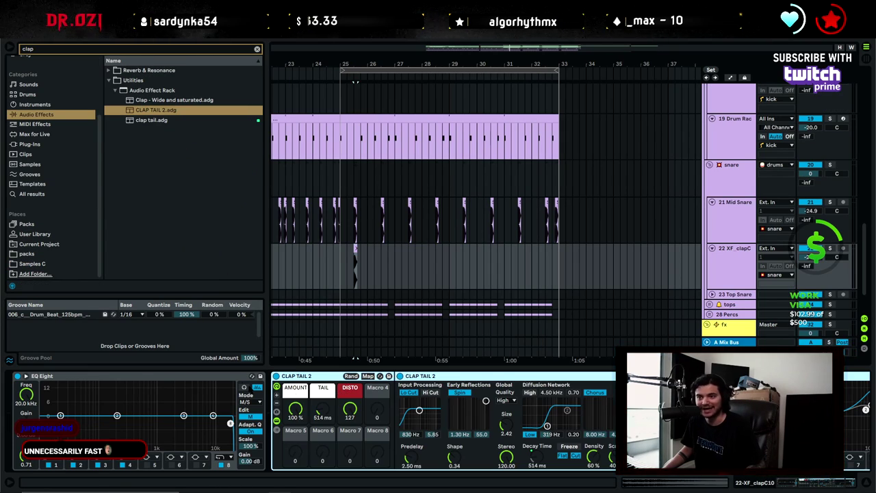
Shorten the clap track's CLAP TAIL 2 tail to about 343 ms and reshape the rack's EQ Eight curve.
{"action": "double_click", "coordinate": [233, 377]}
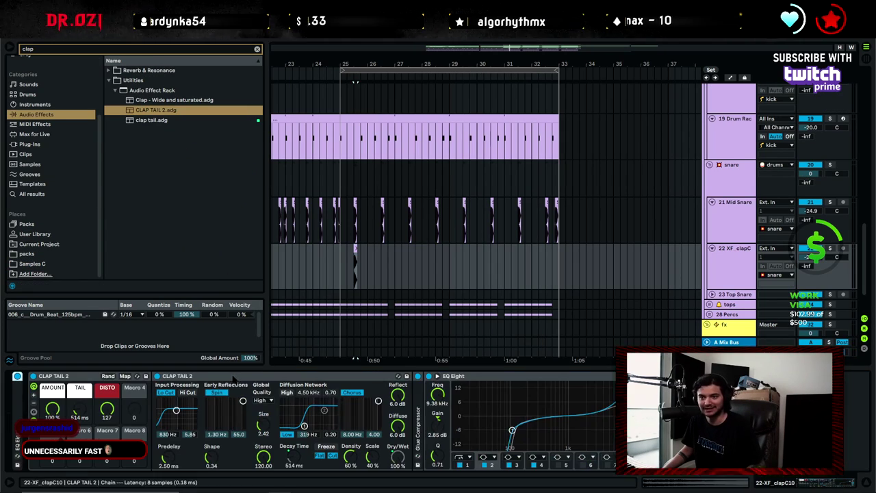
{"action": "left_click", "coordinate": [327, 282]}
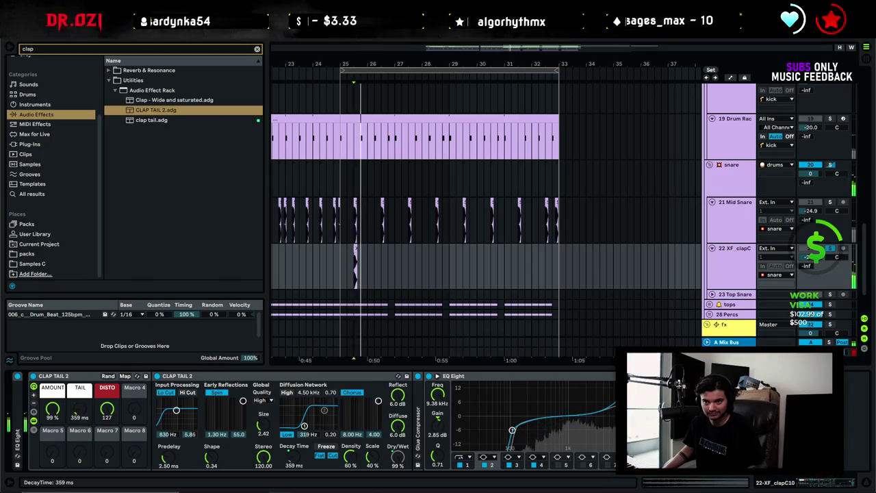
{"action": "left_click", "coordinate": [666, 410]}
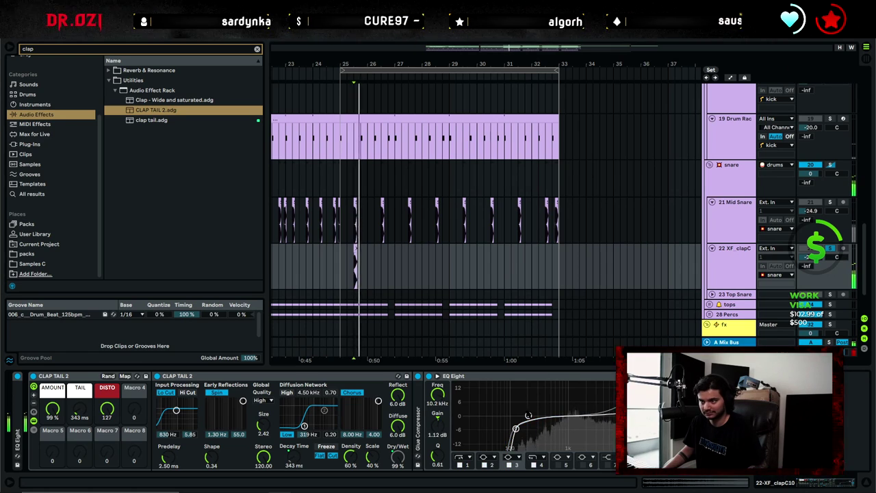
{"action": "left_click_drag", "start_coordinate": [528, 415], "coordinate": [577, 419]}
{"action": "left_click", "coordinate": [665, 411]}
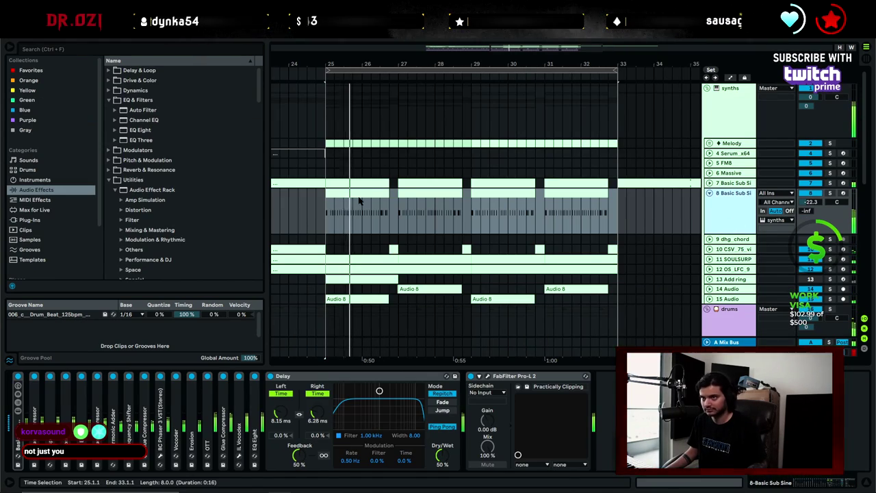
Select the paired clips on both Basic Sub Sine tracks, first at bar 27 and then at bar 31.
{"action": "double_click", "coordinate": [359, 200]}
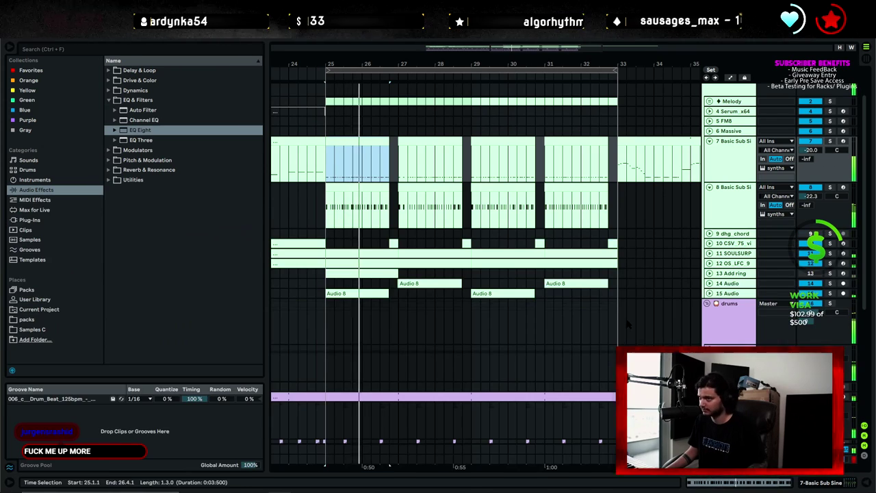
{"action": "left_click", "coordinate": [425, 139]}
{"action": "left_click", "coordinate": [435, 191], "text": "shift"}
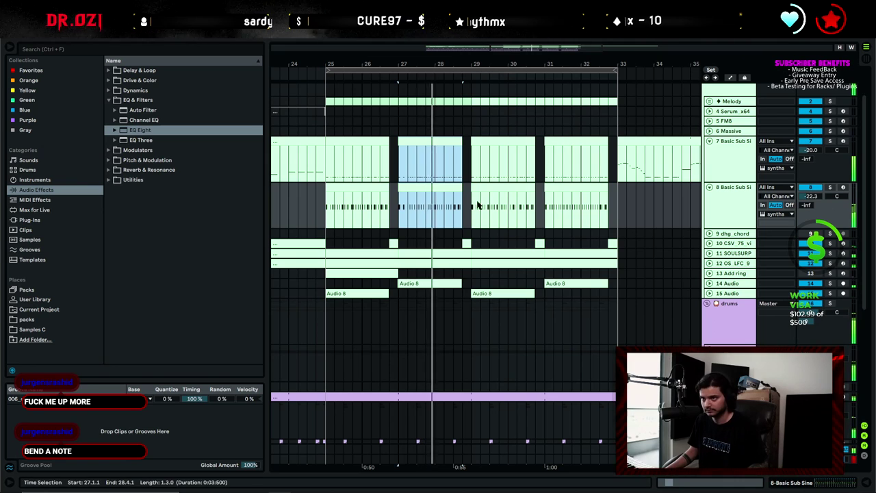
{"action": "left_click", "coordinate": [444, 189]}
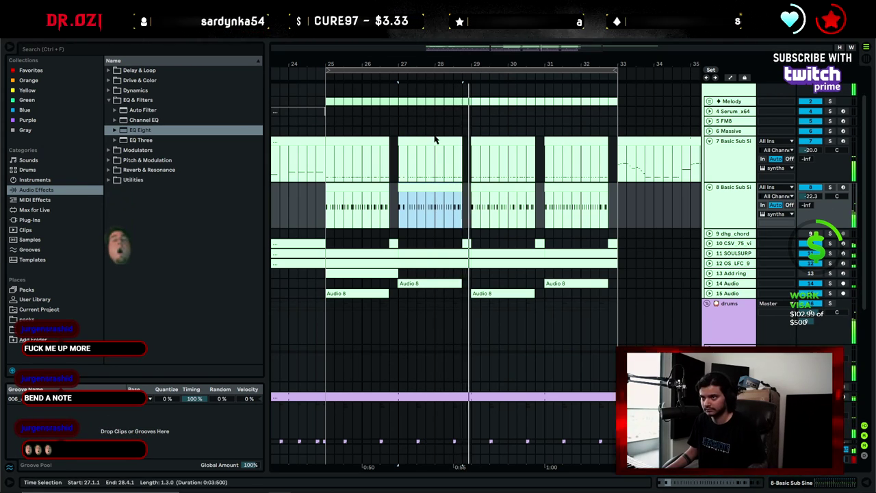
{"action": "left_click", "coordinate": [568, 154]}
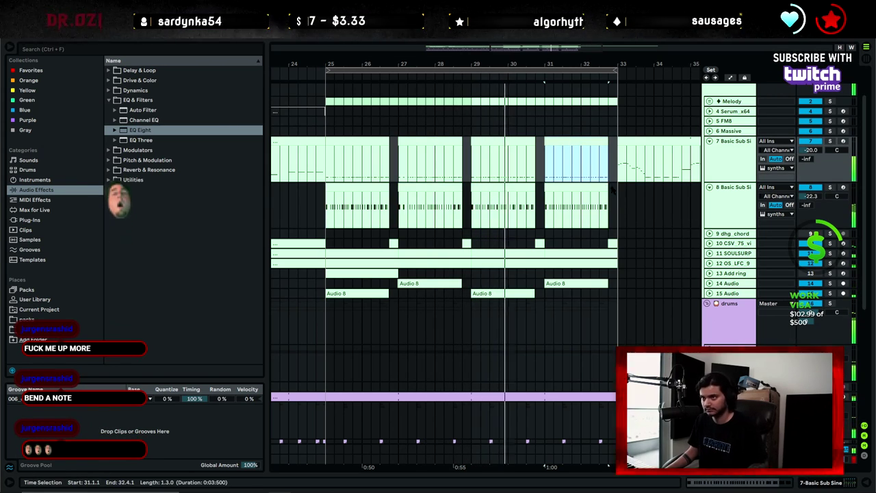
{"action": "key", "text": "shift+Down"}
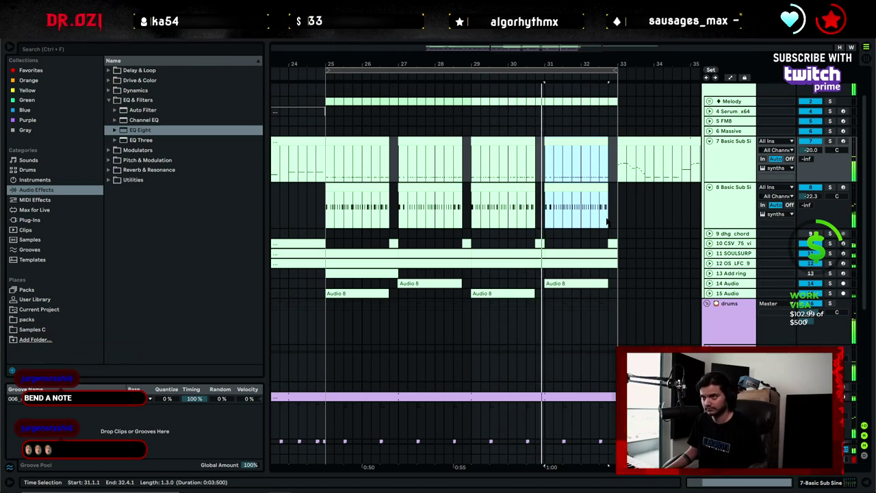
{"action": "left_click", "coordinate": [606, 221]}
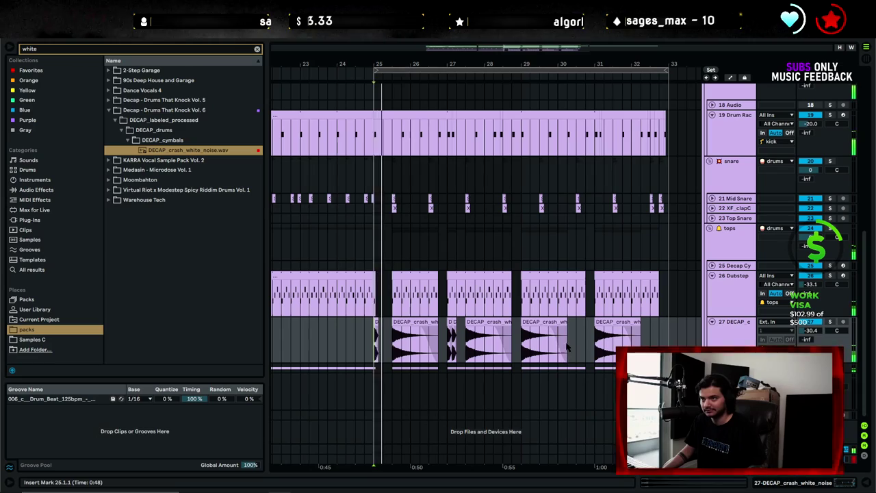
Clear the Dubstep and white-noise crash clips between 27.2.1 and 27.3.1, and select the same span on the Percs track.
{"action": "left_click_drag", "start_coordinate": [463, 60], "coordinate": [463, 93]}
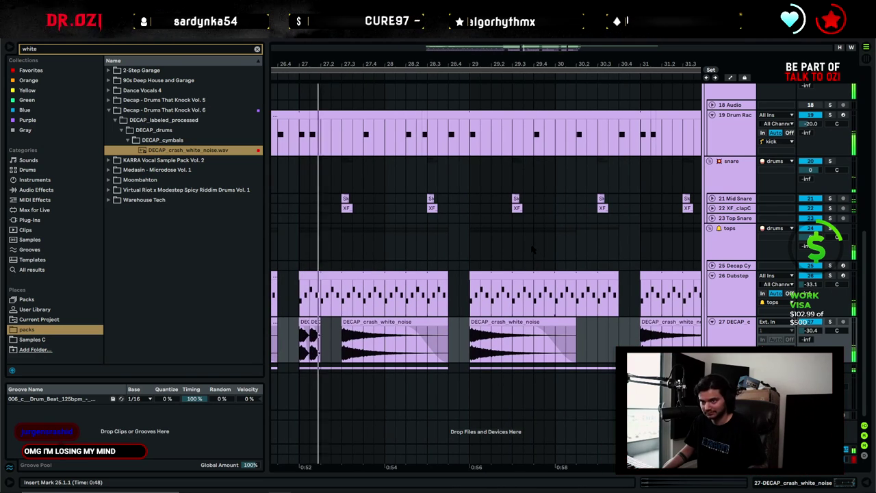
{"action": "left_click_drag", "start_coordinate": [321, 294], "coordinate": [345, 319]}
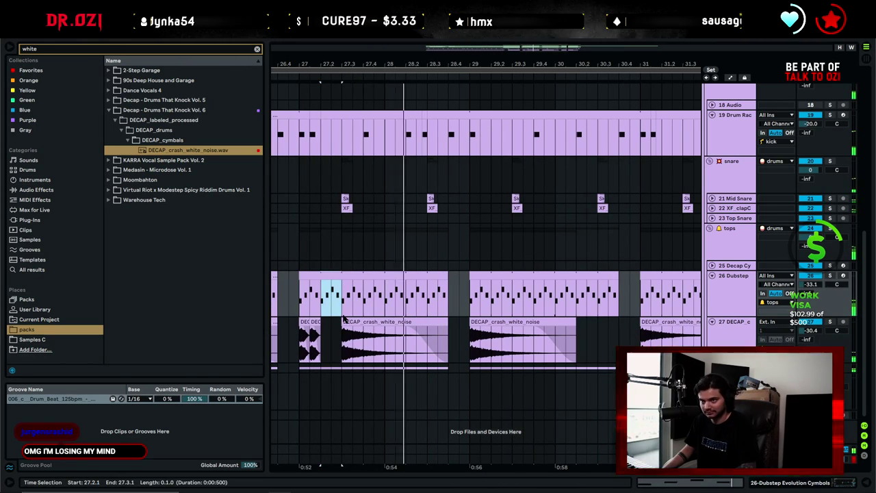
{"action": "left_click_drag", "start_coordinate": [323, 243], "coordinate": [337, 344]}
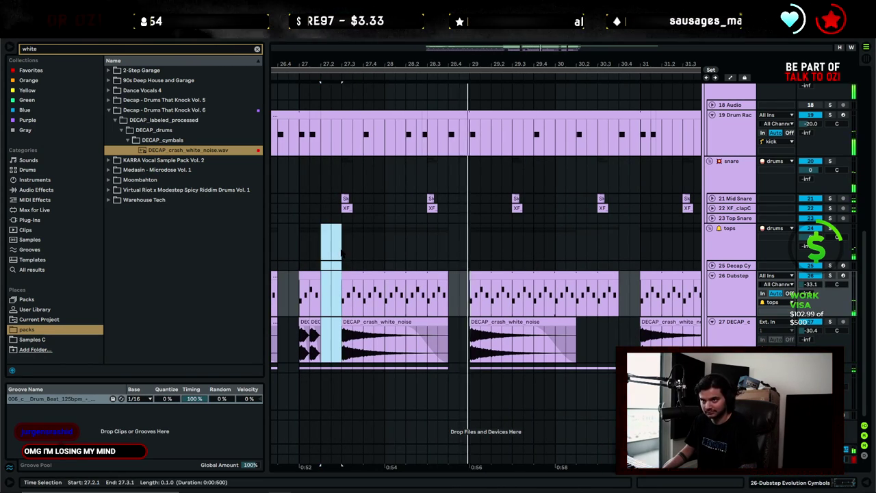
{"action": "left_click", "coordinate": [327, 371]}
{"action": "left_click", "coordinate": [444, 276]}
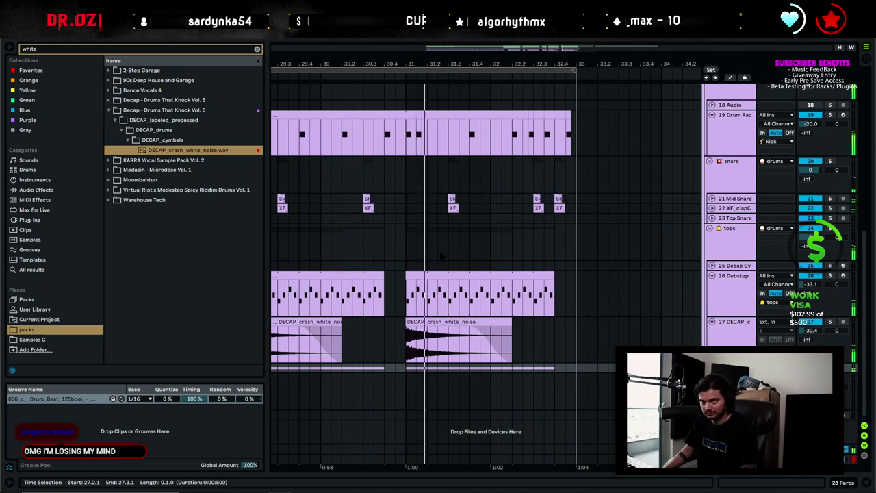
{"action": "left_click_drag", "start_coordinate": [364, 246], "coordinate": [577, 241]}
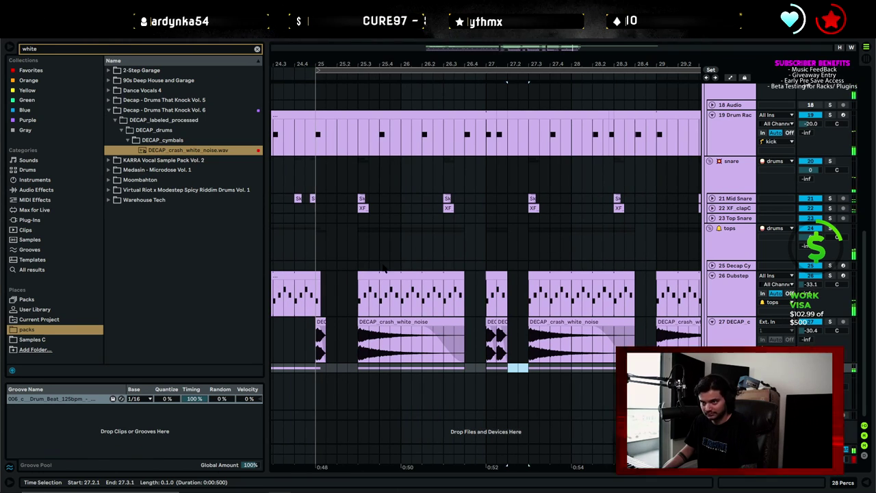
{"action": "left_click_drag", "start_coordinate": [476, 243], "coordinate": [508, 243]}
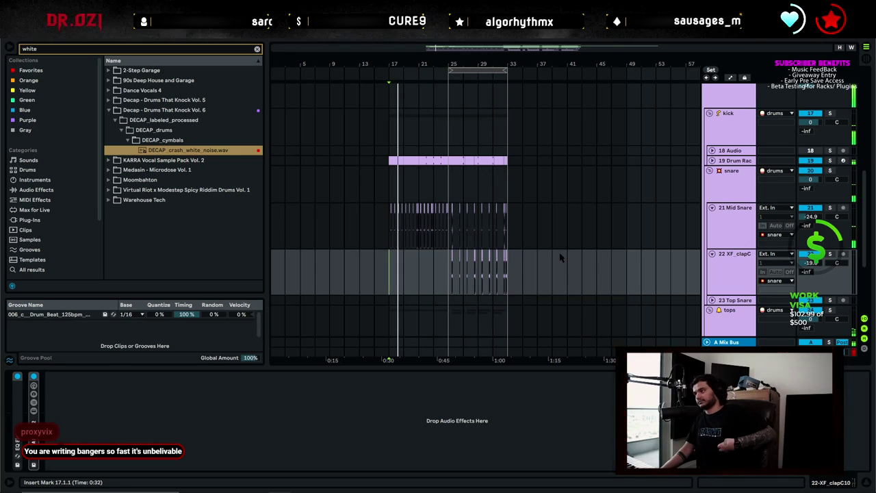
Collapse the expanded drum tracks, hide the device chain, and fold the kick, snare and tops groups.
{"action": "left_click", "coordinate": [712, 208], "text": "alt"}
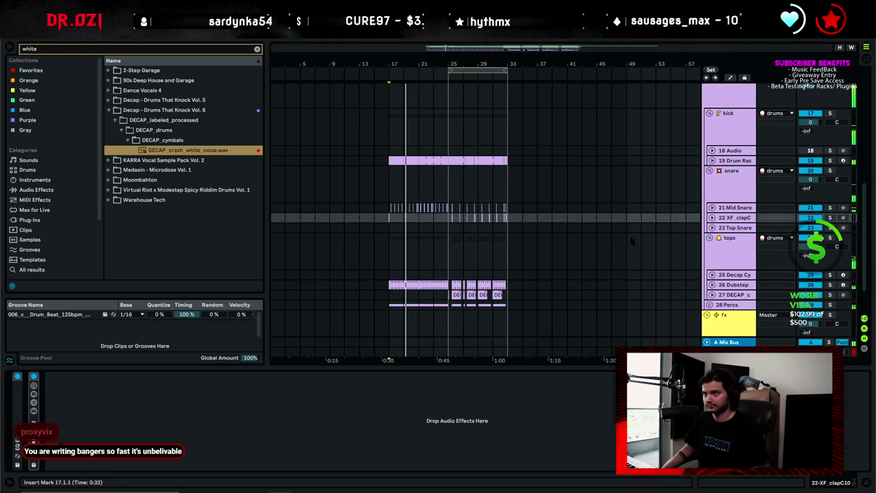
{"action": "key", "text": "ctrl+alt+l"}
{"action": "scroll", "coordinate": [494, 301], "scroll_direction": "up", "scroll_amount": 5}
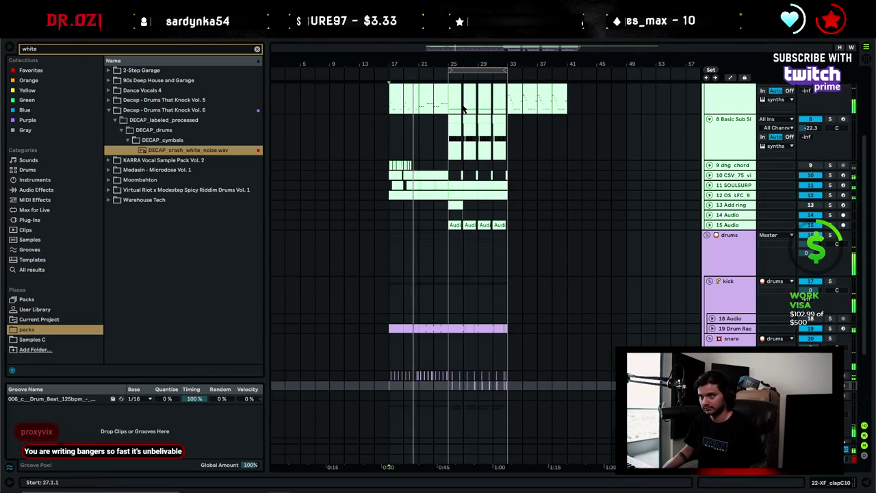
{"action": "left_click_drag", "start_coordinate": [389, 288], "coordinate": [435, 317]}
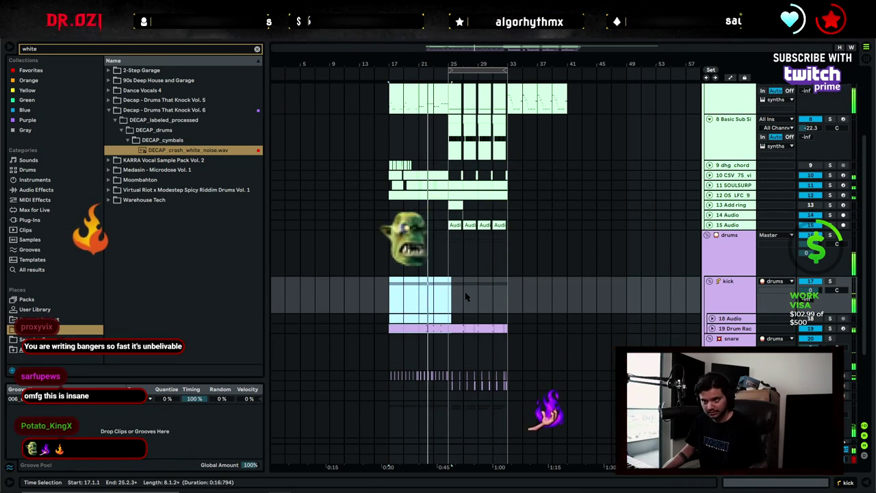
{"action": "left_click", "coordinate": [450, 299]}
{"action": "left_click_drag", "start_coordinate": [465, 62], "coordinate": [464, 103]}
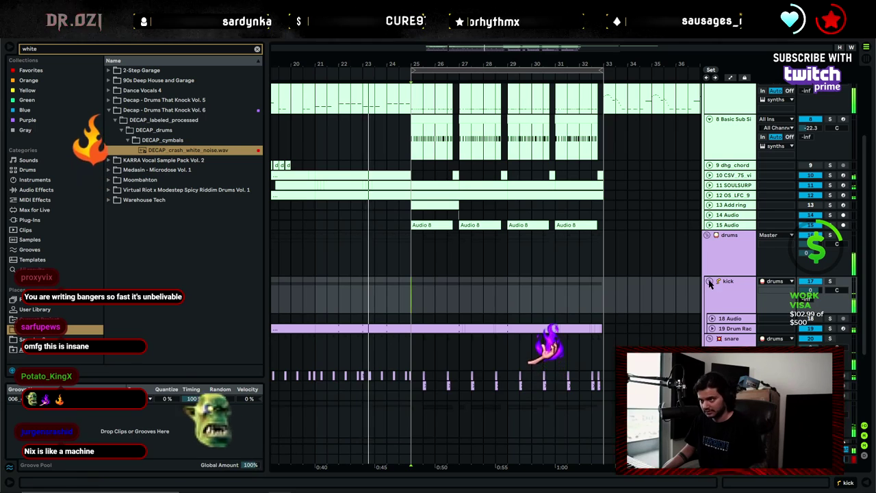
{"action": "left_click", "coordinate": [709, 282], "text": "alt"}
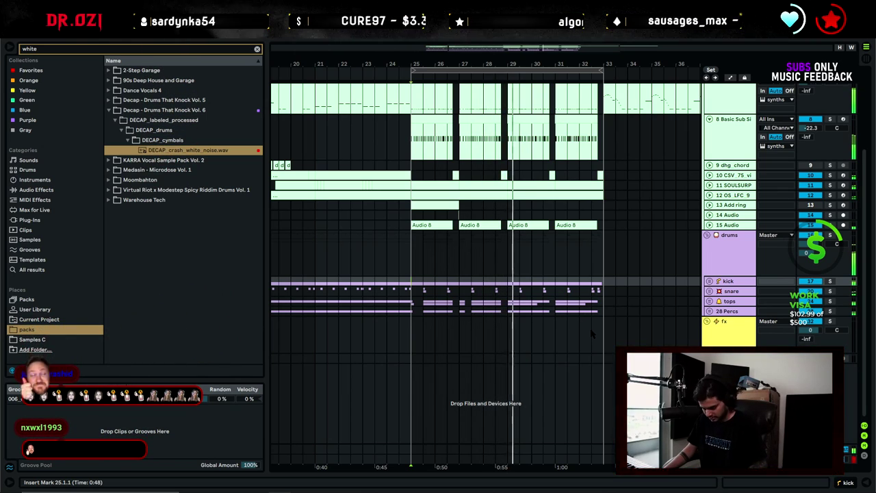
{"action": "scroll", "coordinate": [526, 261], "scroll_direction": "right", "scroll_amount": 3}
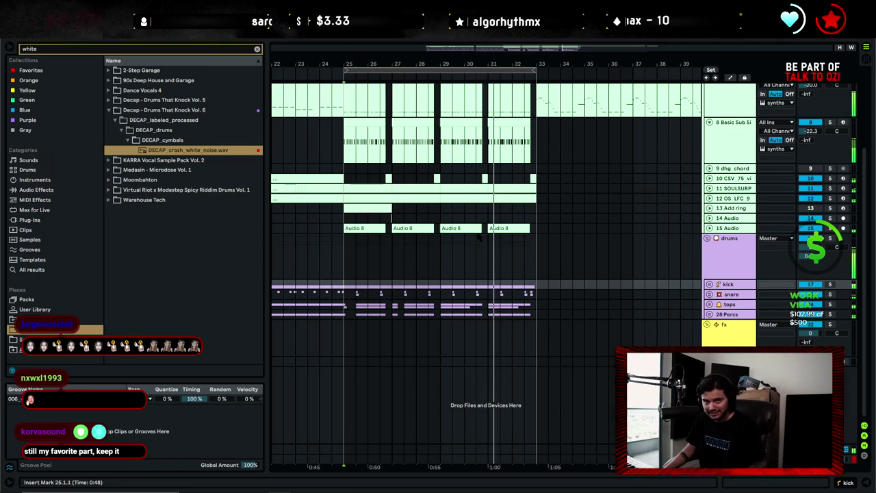
{"action": "scroll", "coordinate": [493, 263], "scroll_direction": "left", "scroll_amount": 4}
{"action": "left_click_drag", "start_coordinate": [457, 60], "coordinate": [457, 29]}
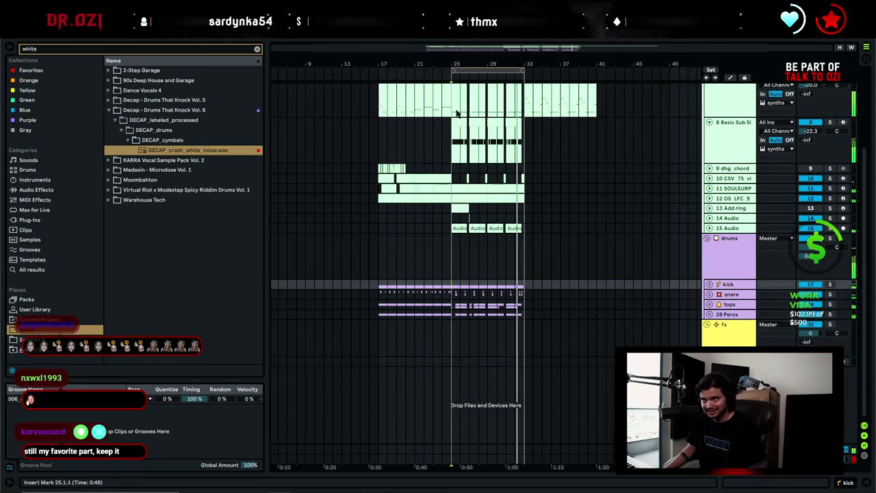
{"action": "left_click", "coordinate": [534, 277]}
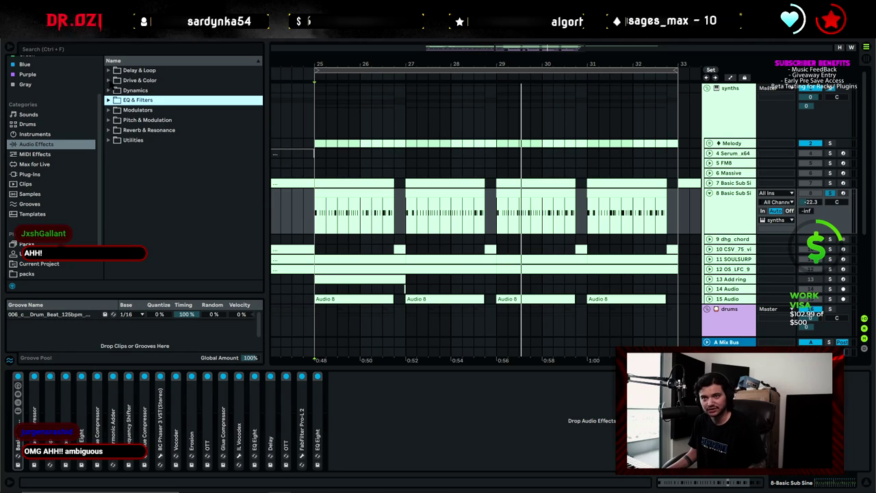
Insert an Erosion effect between Delay and OTT on track 8 Basic Sub Sine and set its amount to 24.9.
{"action": "left_click", "coordinate": [109, 81]}
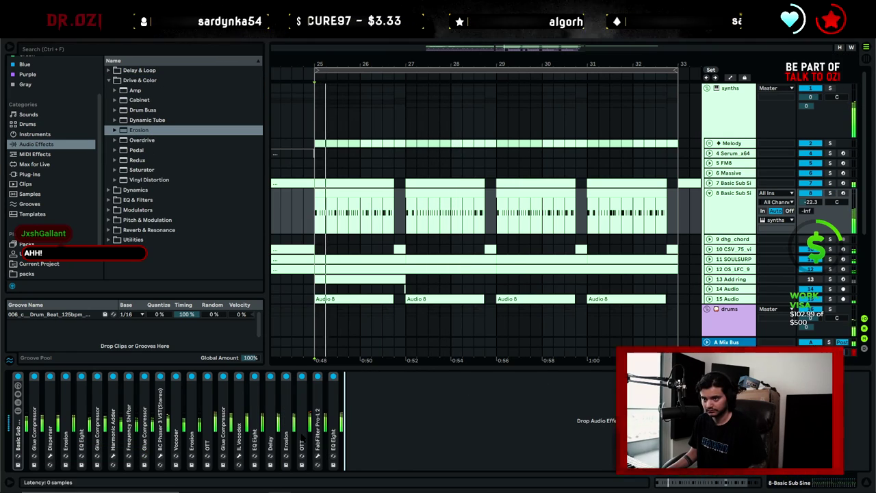
{"action": "double_click", "coordinate": [288, 429]}
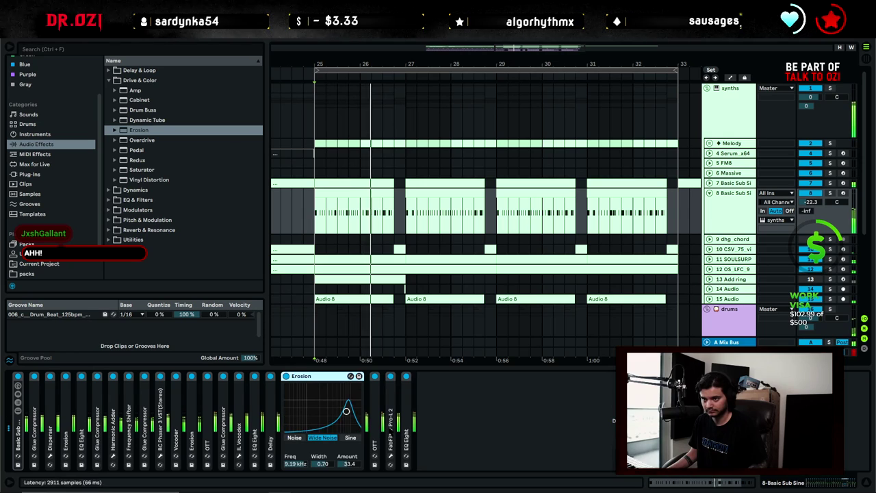
{"action": "left_click_drag", "start_coordinate": [347, 463], "coordinate": [347, 468]}
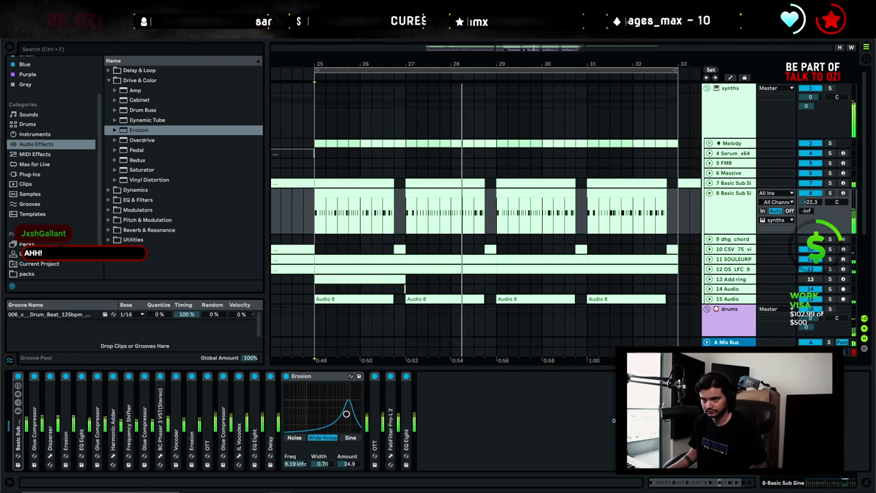
{"action": "double_click", "coordinate": [315, 375]}
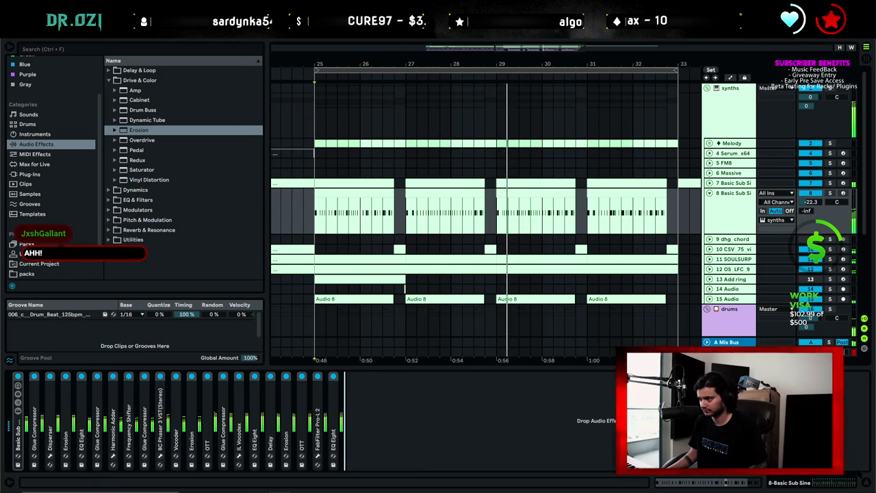
Hide the device chain and place the insert marker at bar 33 on track 8 Basic Sub Sine.
{"action": "key", "text": "ctrl+alt+l"}
{"action": "left_click_drag", "start_coordinate": [548, 67], "coordinate": [495, 65]}
{"action": "left_click", "coordinate": [574, 221]}
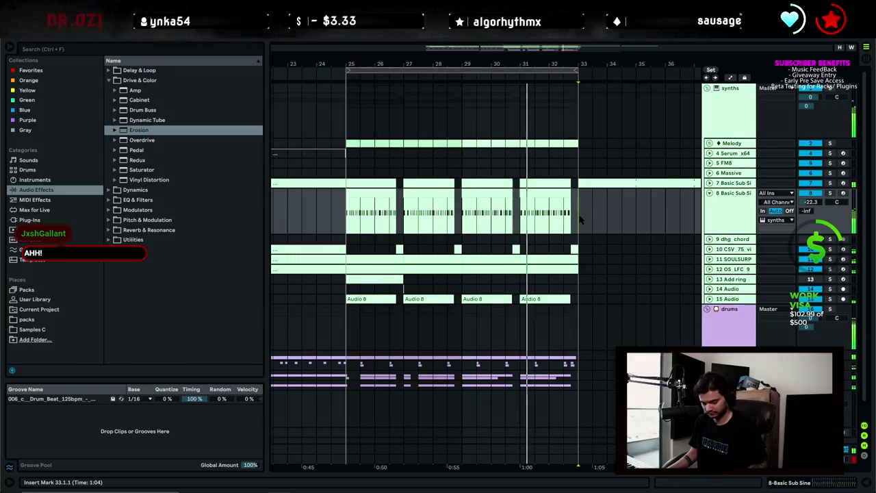